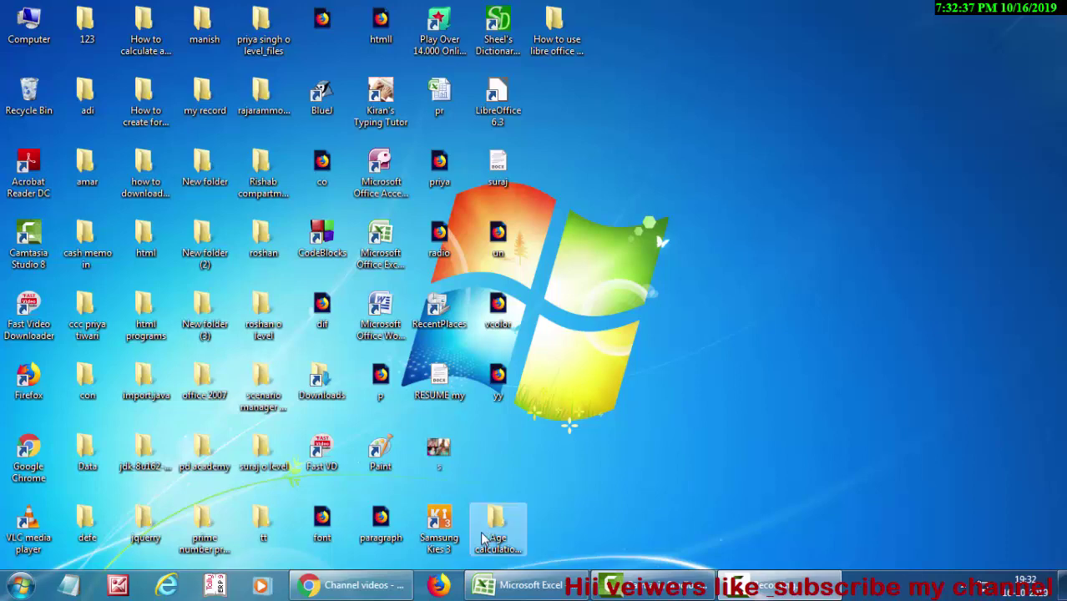
Minimize Chrome and restore the Excel Book1 workbook holding the student marks table
left_click(359, 589)
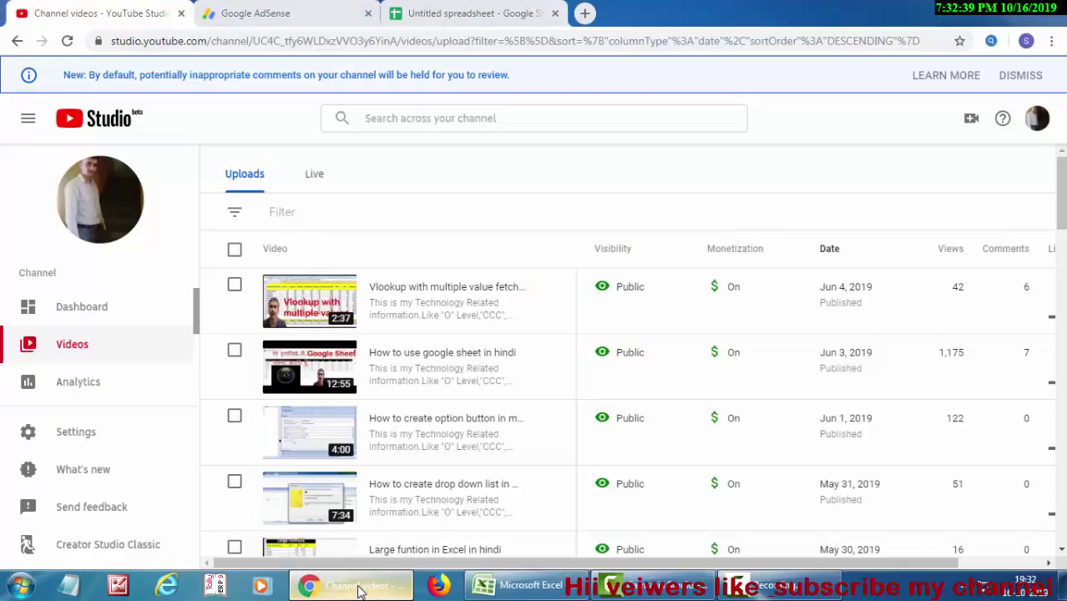
left_click(985, 8)
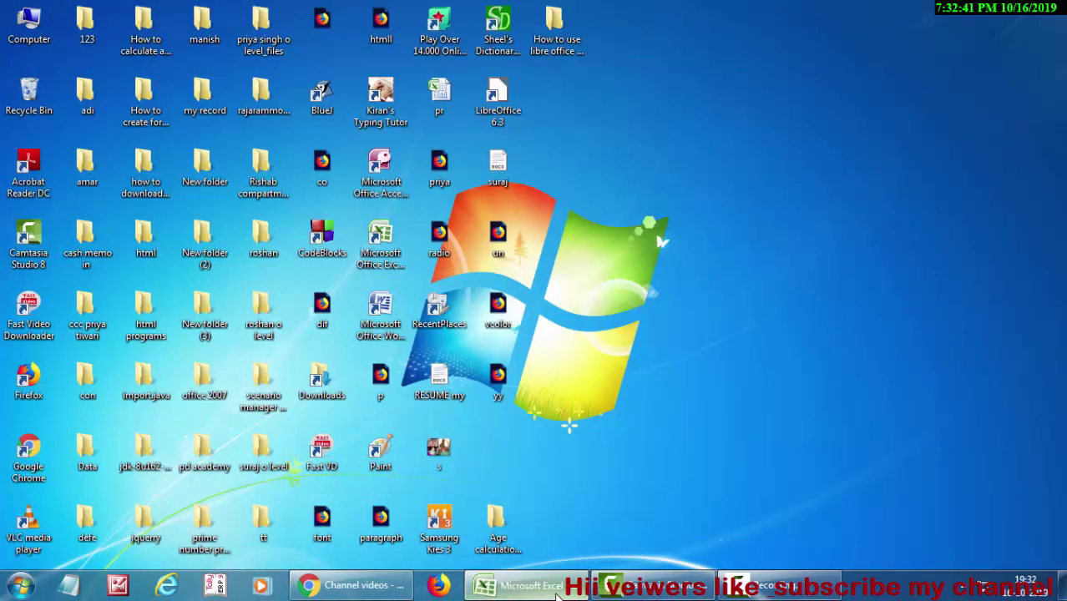
left_click(526, 584)
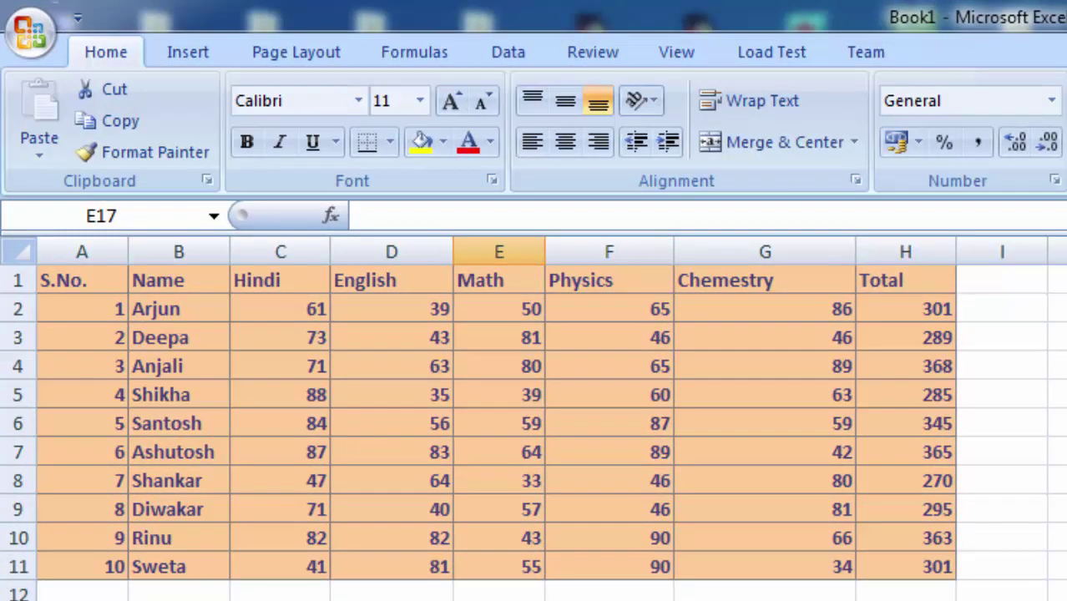
Copy the marks table range A1:H11 in Excel
scroll(534, 418, "up", 1)
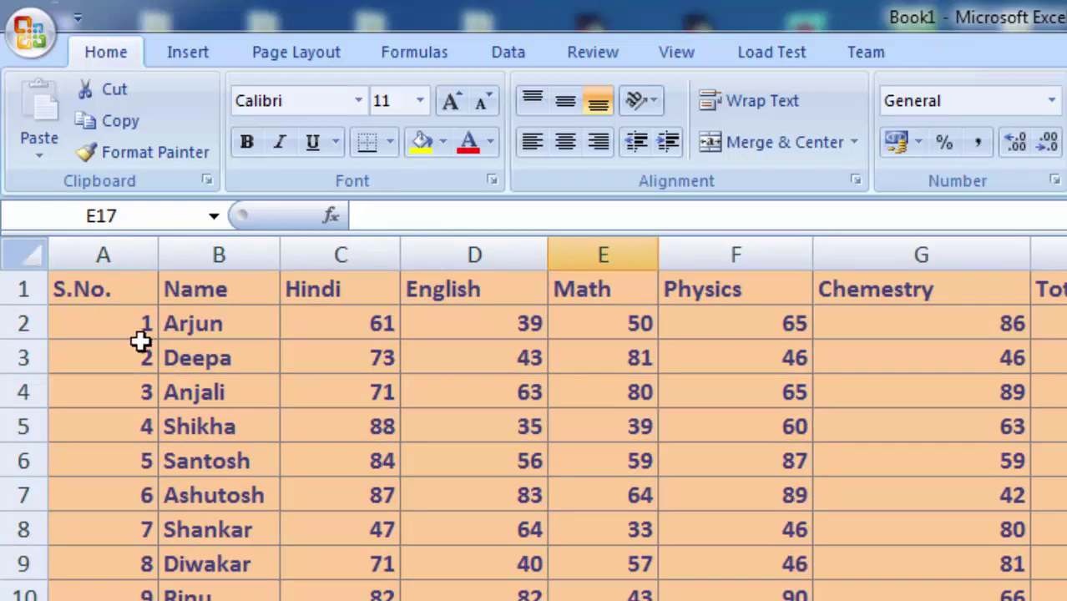
mouse_move(100, 284)
left_mouse_down()
mouse_move(758, 542)
mouse_move(1043, 597)
left_mouse_up()
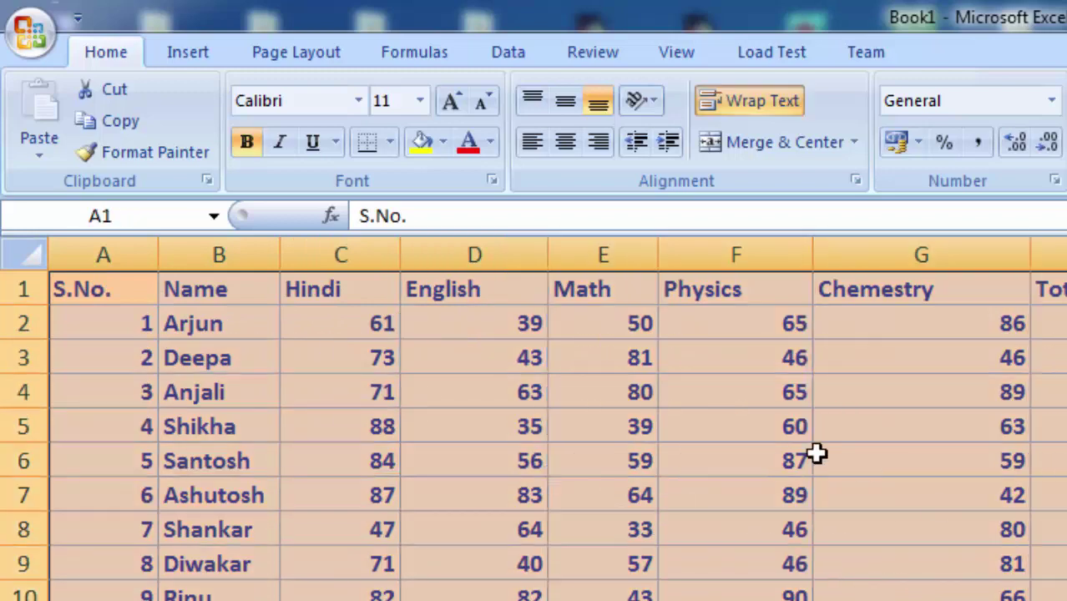
right_click(589, 395)
left_click(652, 454)
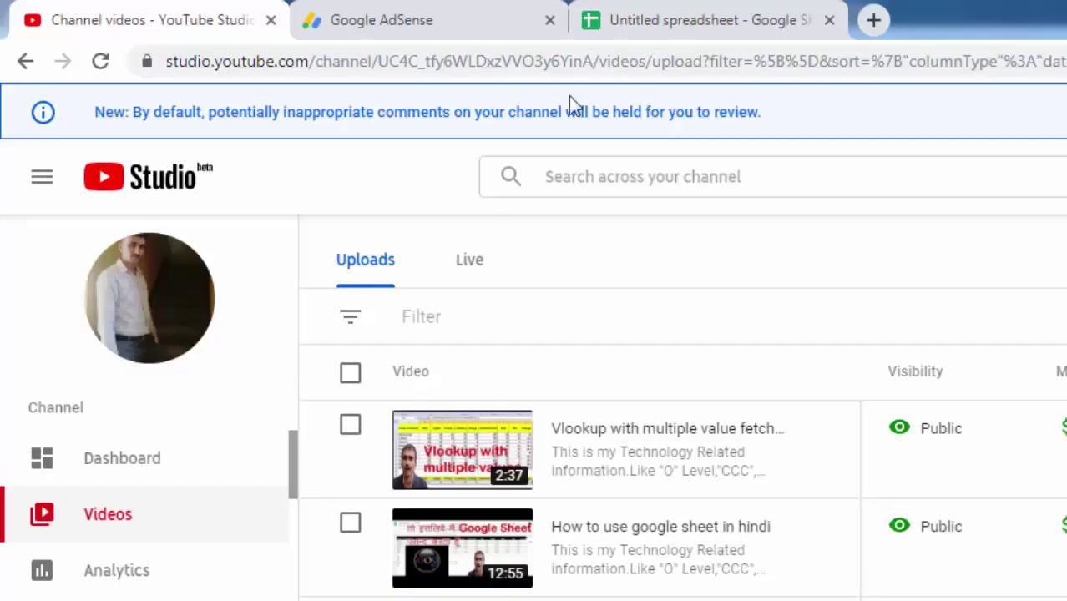
Paste the marks table at cell A1 of the Untitled Google Sheets spreadsheet
left_click(671, 10)
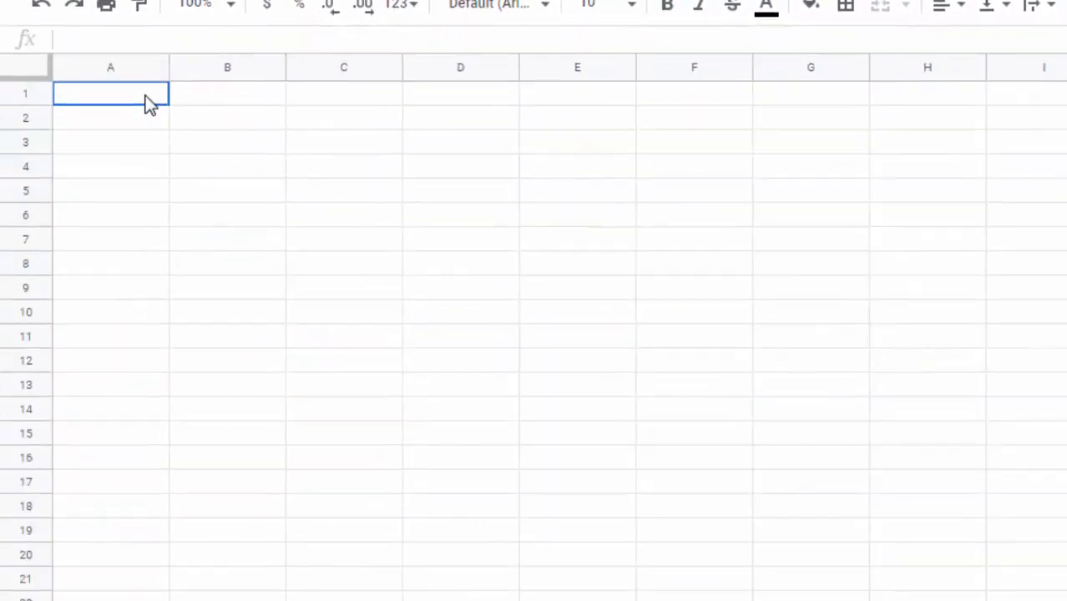
right_click(147, 102)
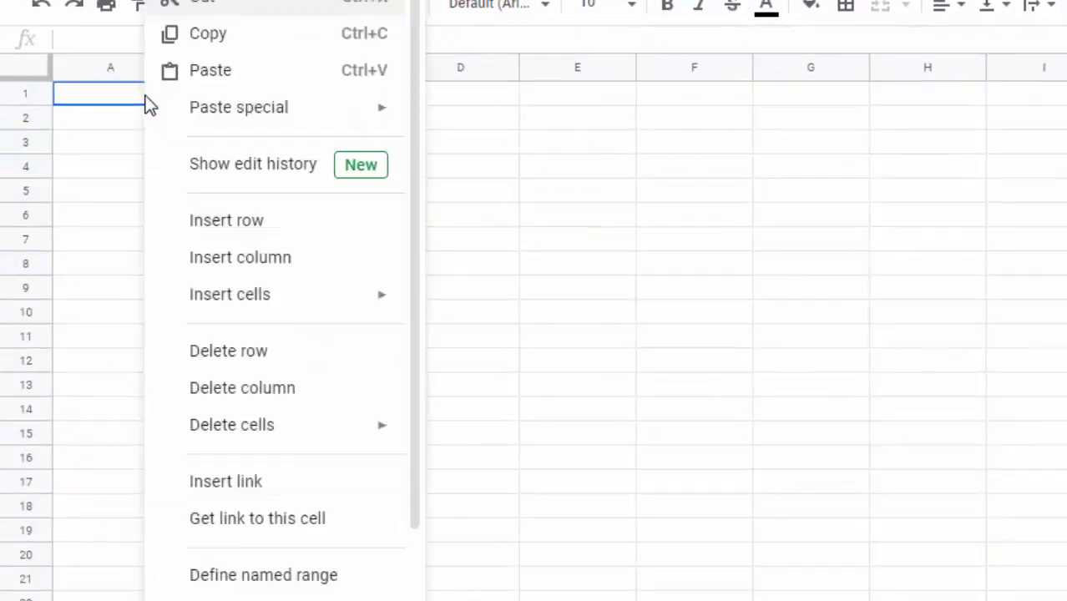
left_click(210, 70)
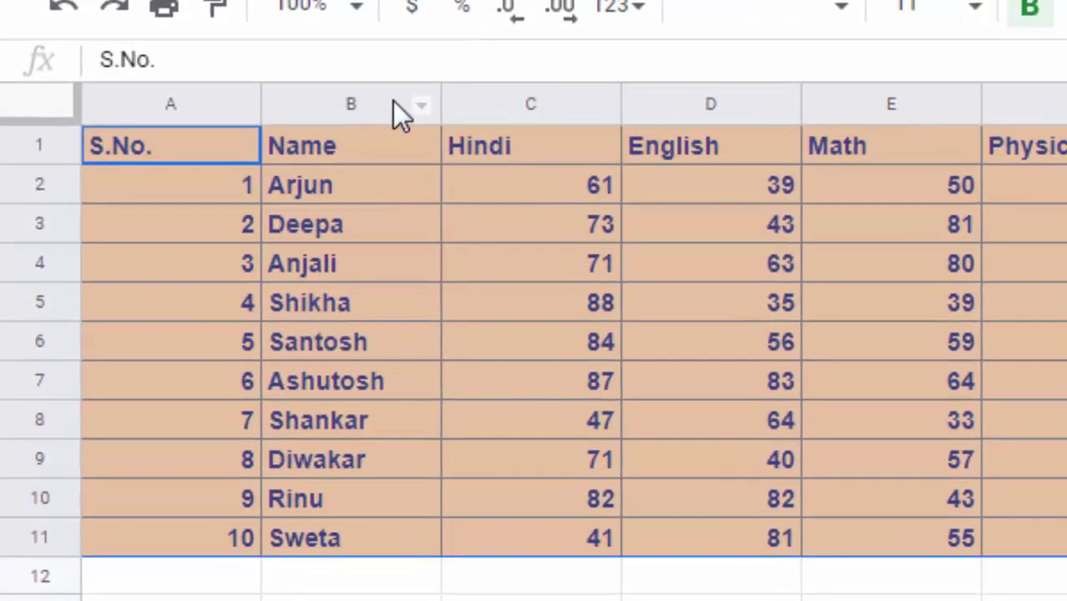
Insert a column right of Name and give it the header 'Name in Hindi' in C1
right_click(394, 103)
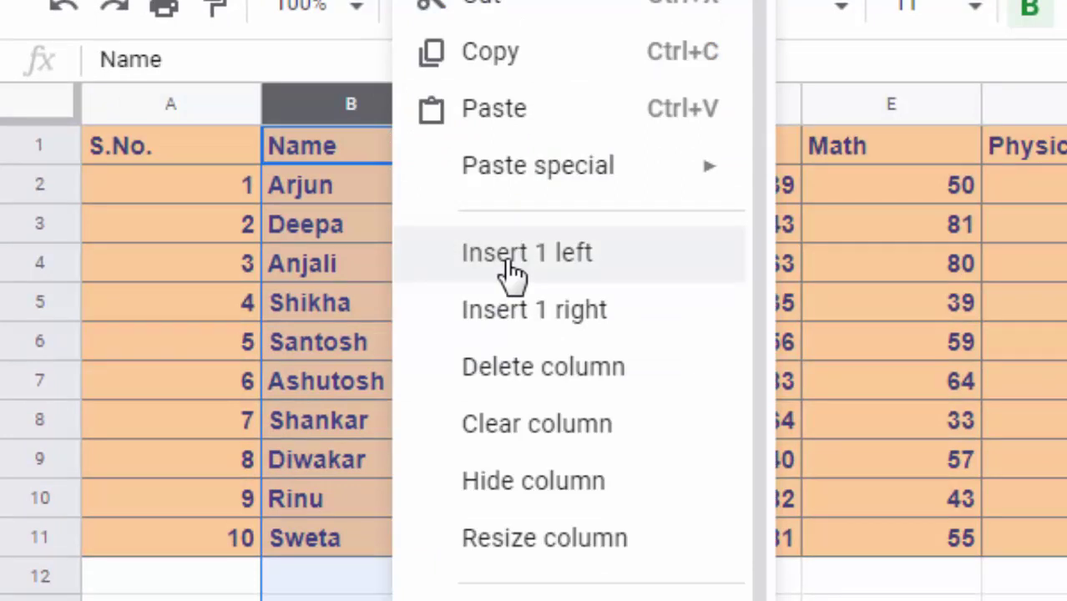
left_click(529, 315)
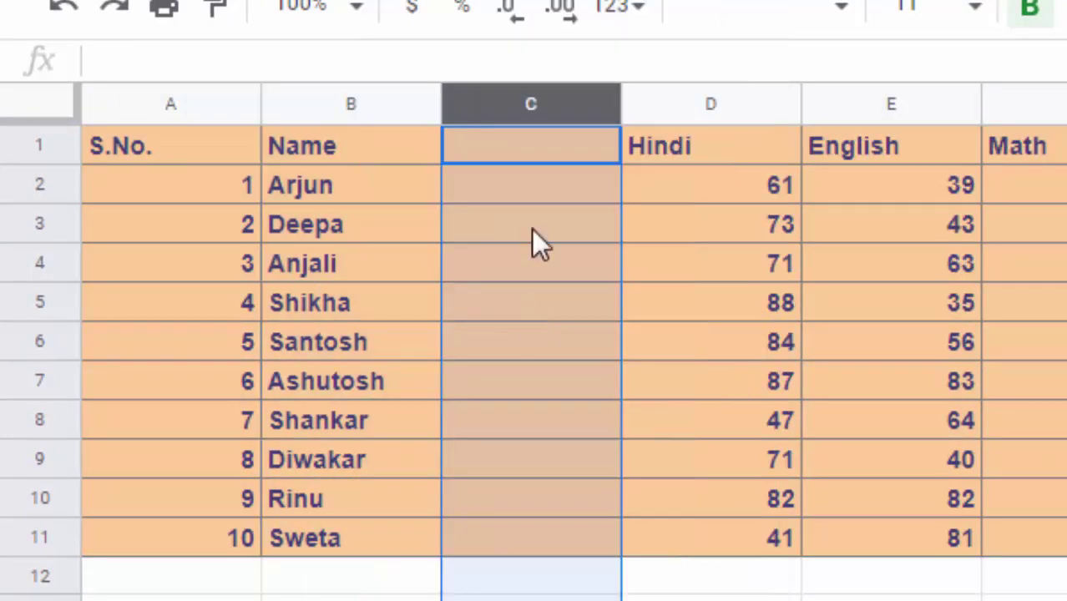
left_click(519, 153)
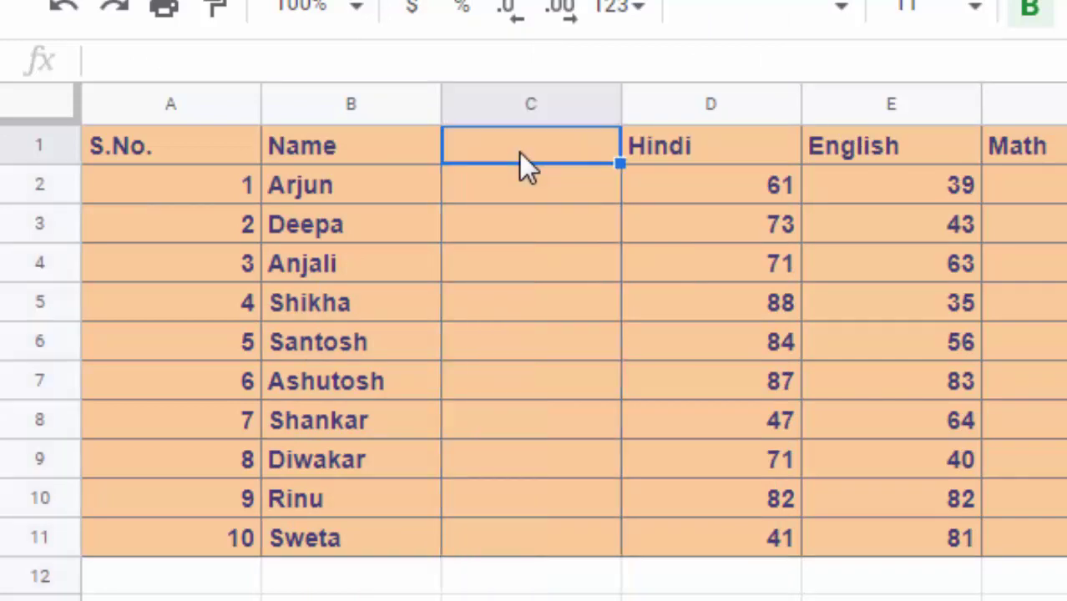
type("N")
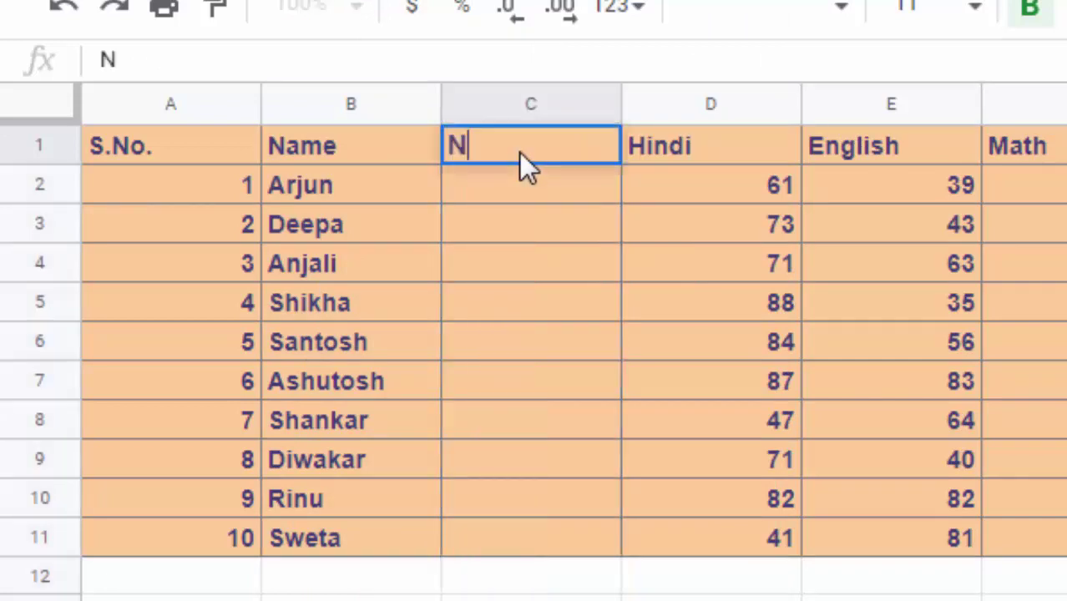
type("ame ")
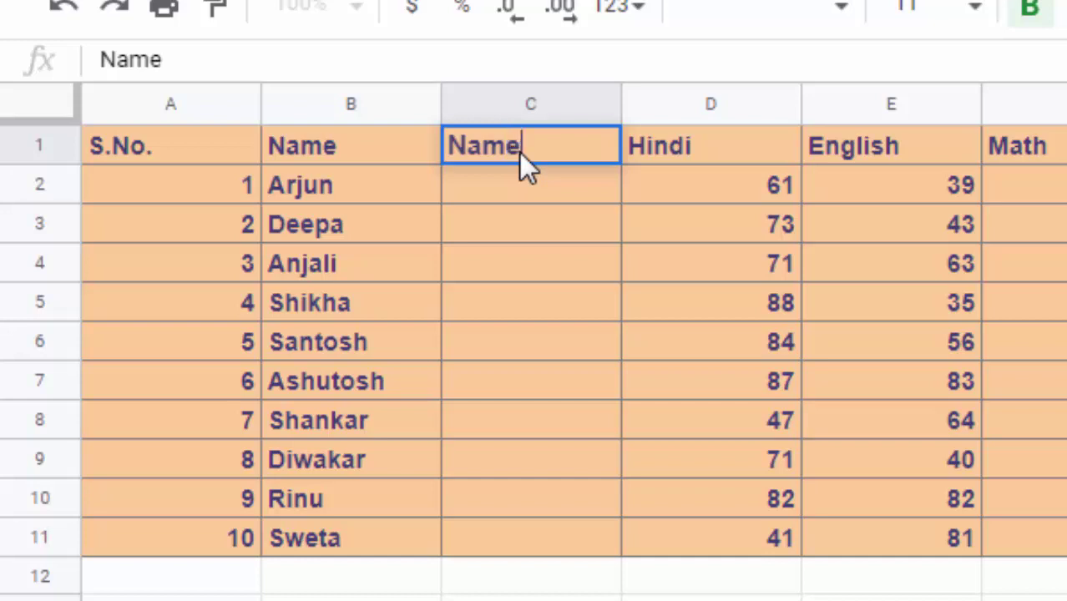
type("in hi")
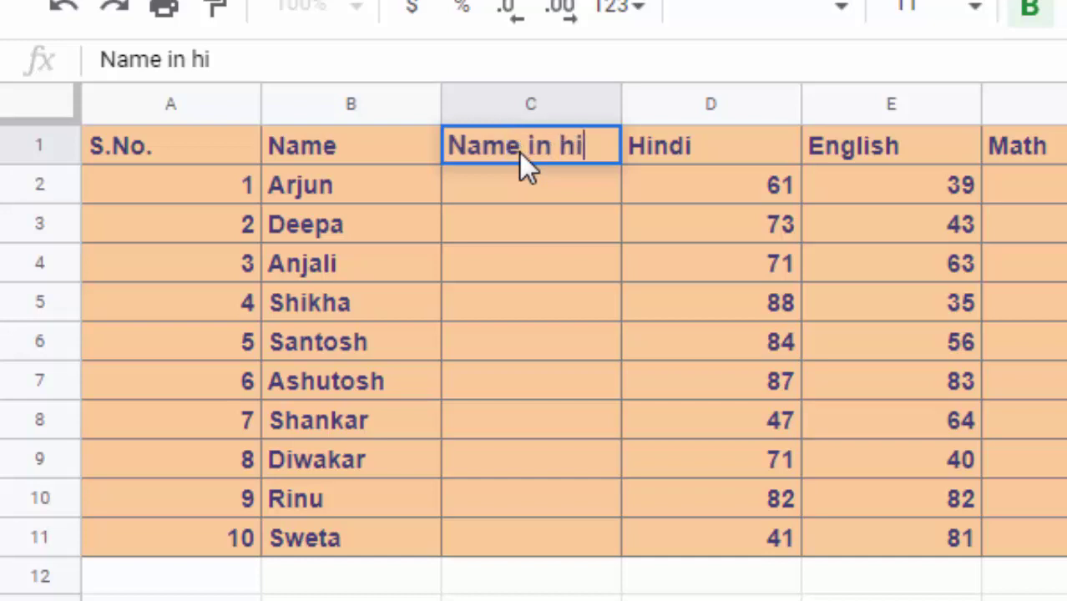
type("ndi")
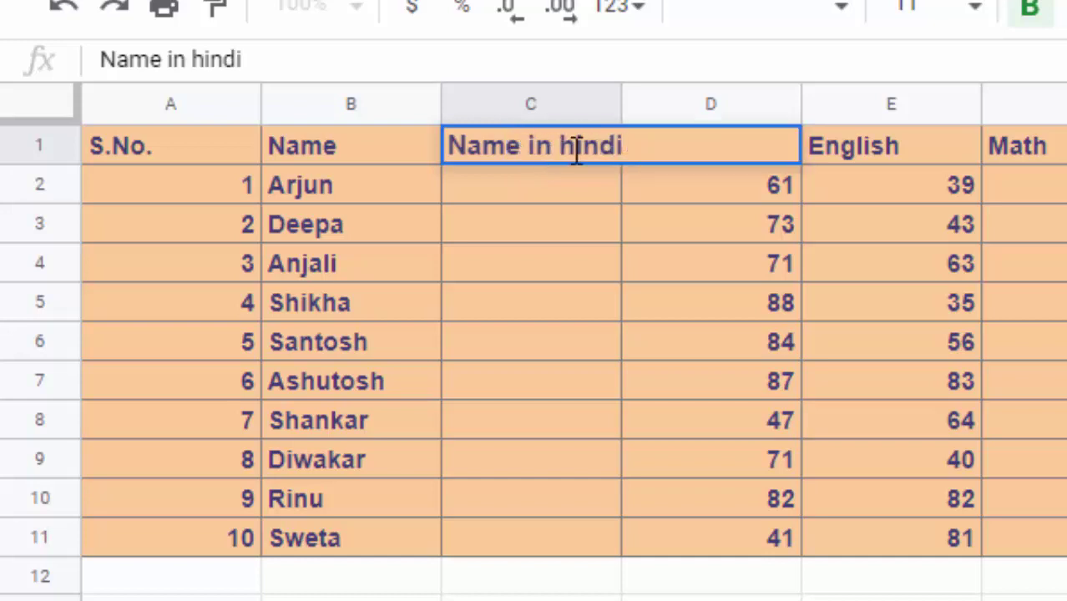
left_click(574, 146)
key("BackSpace")
type("H")
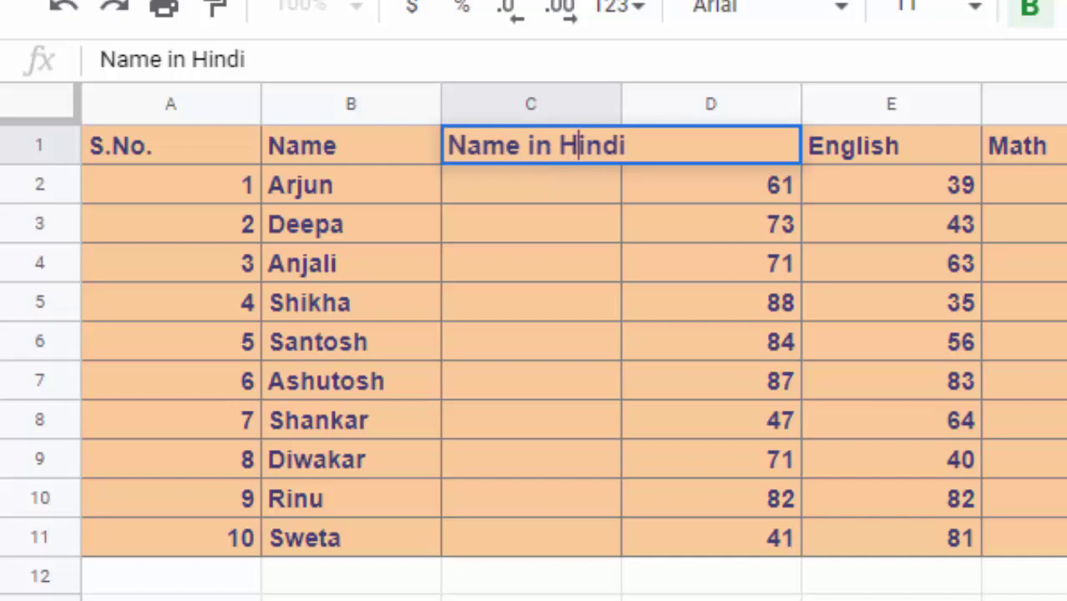
key("Return")
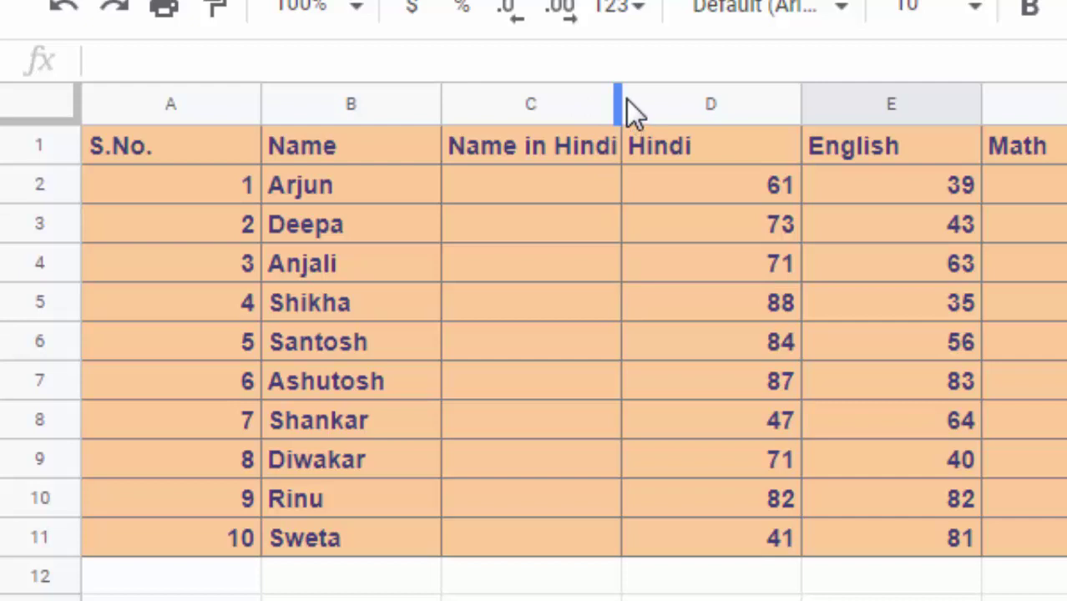
Enter =GOOGLETRANSLATE(B2,"en","hi") in C2 to show the first student's name in Hindi
left_click_drag(621, 104, 641, 103)
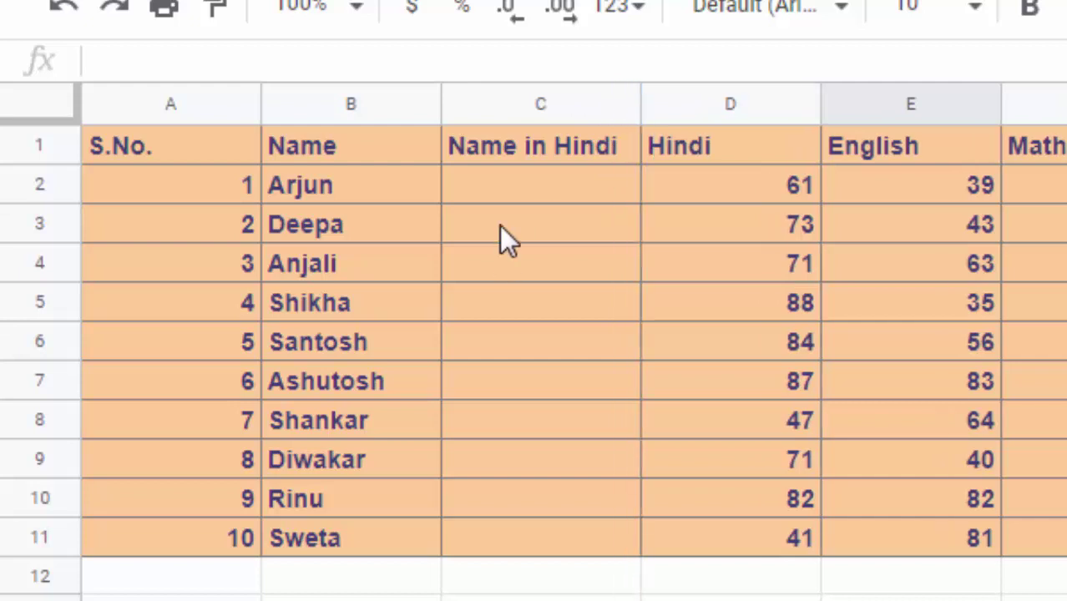
left_click(511, 189)
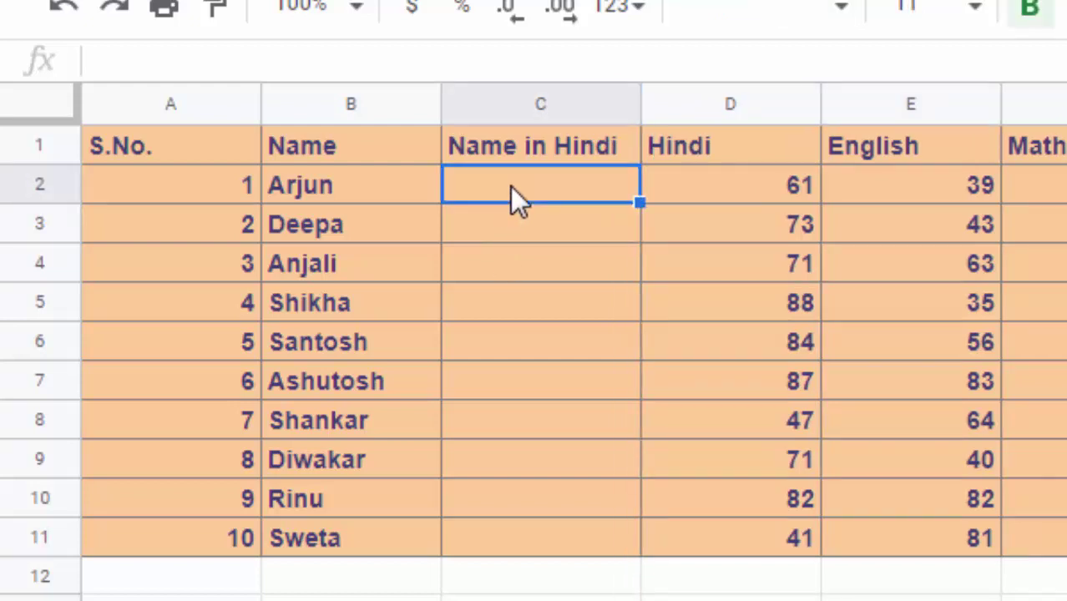
type("=")
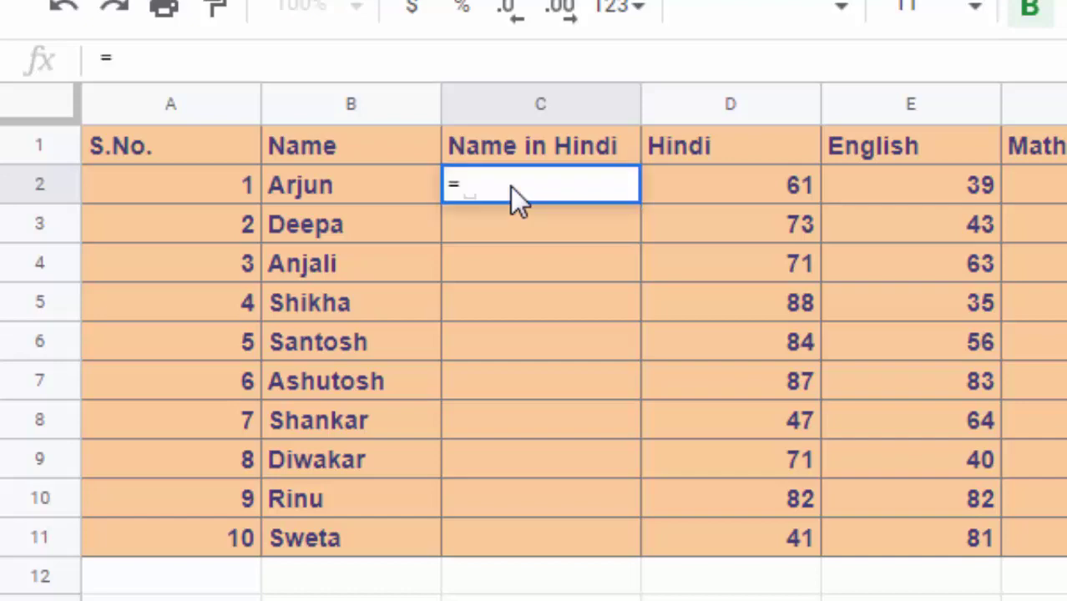
type("g")
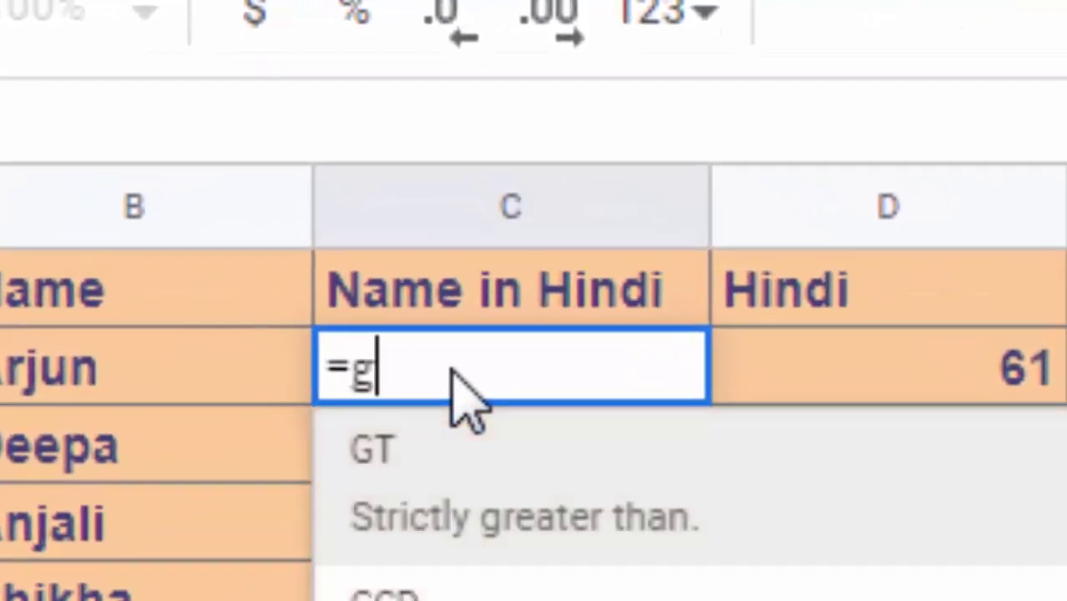
type("oog")
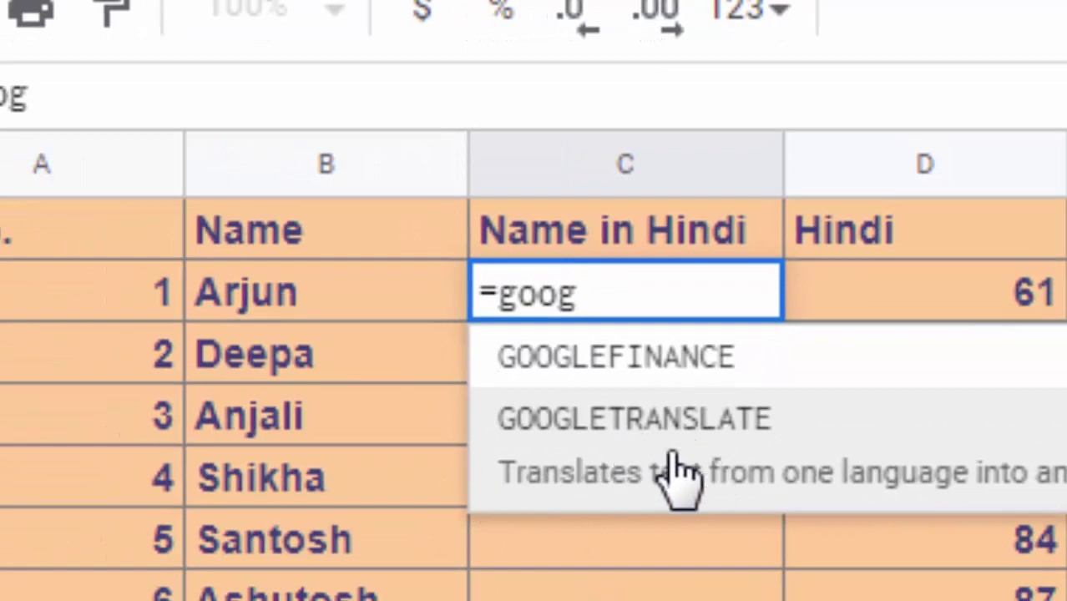
left_click(678, 467)
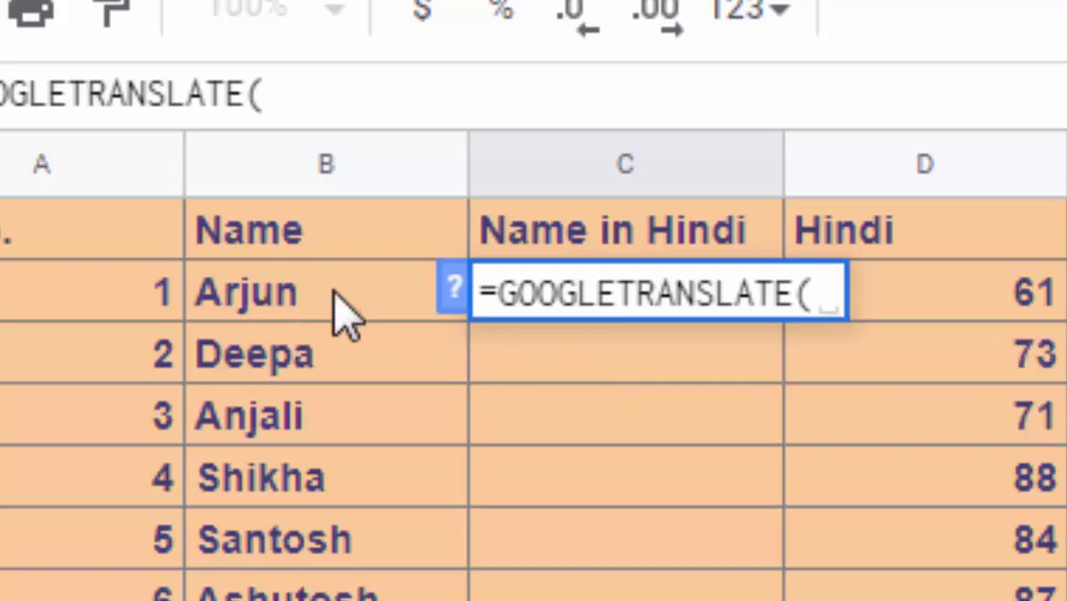
left_click(298, 324)
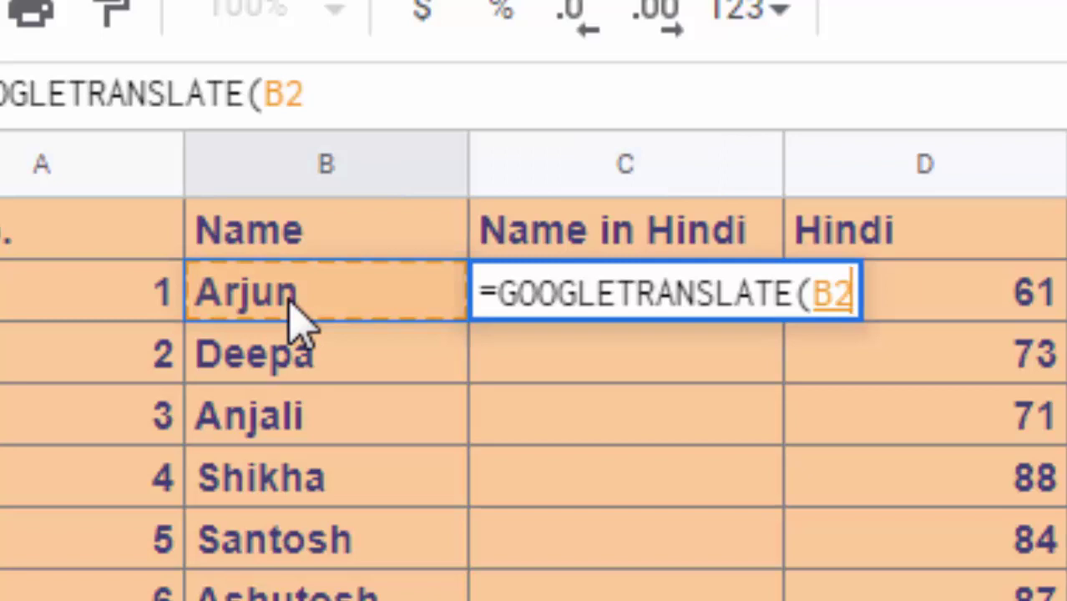
type(",")
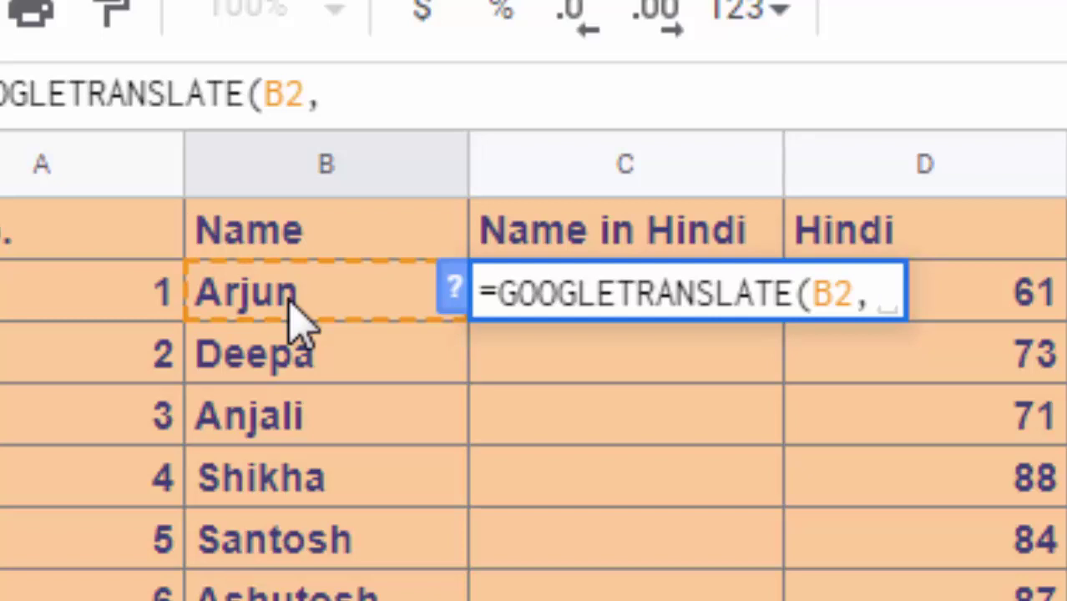
type("\"")
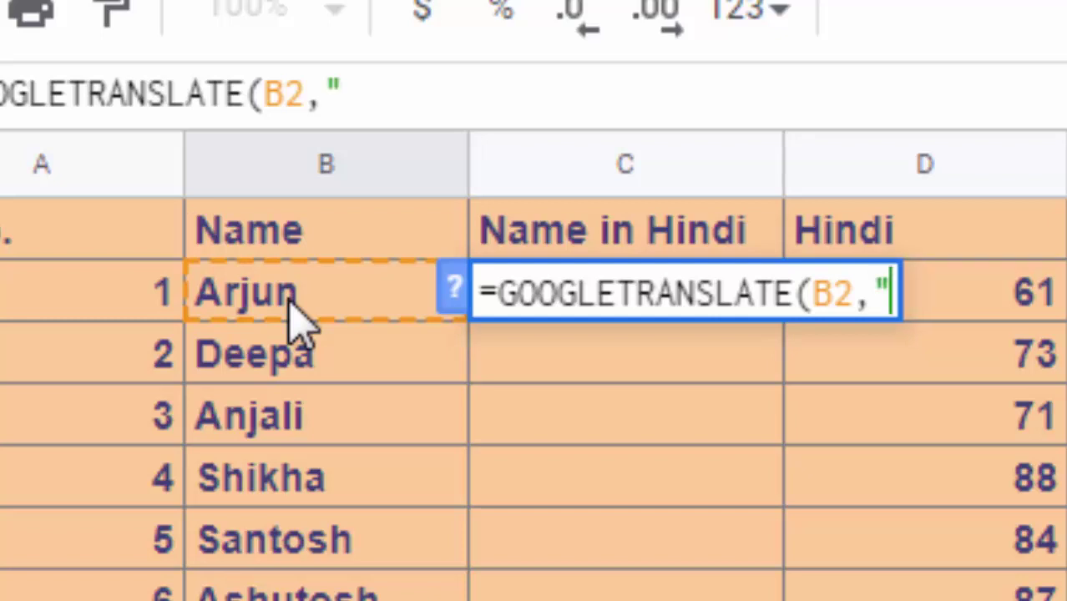
type("e")
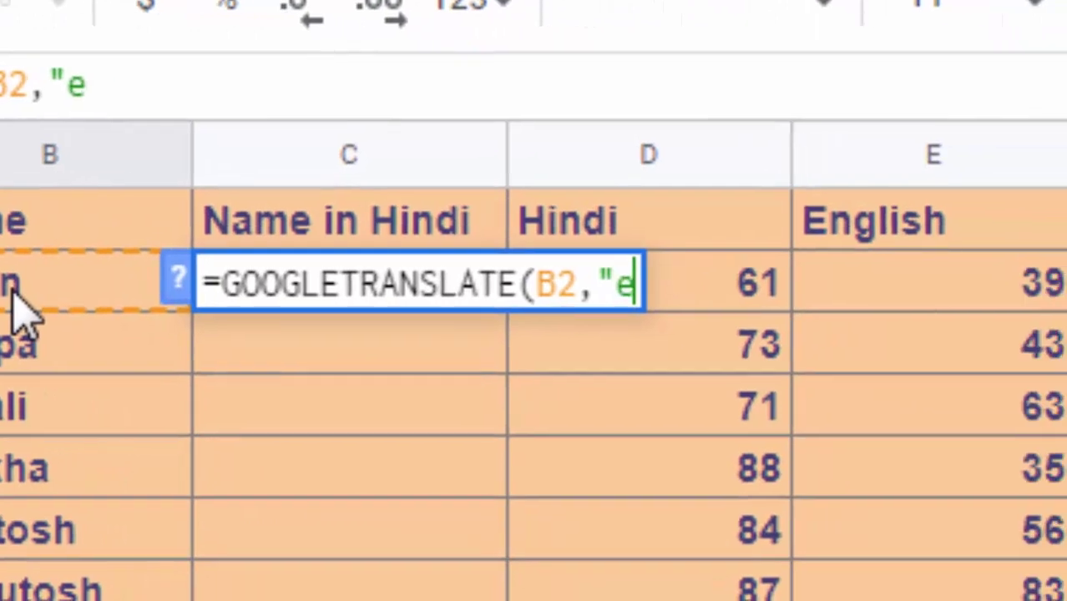
type("n\"")
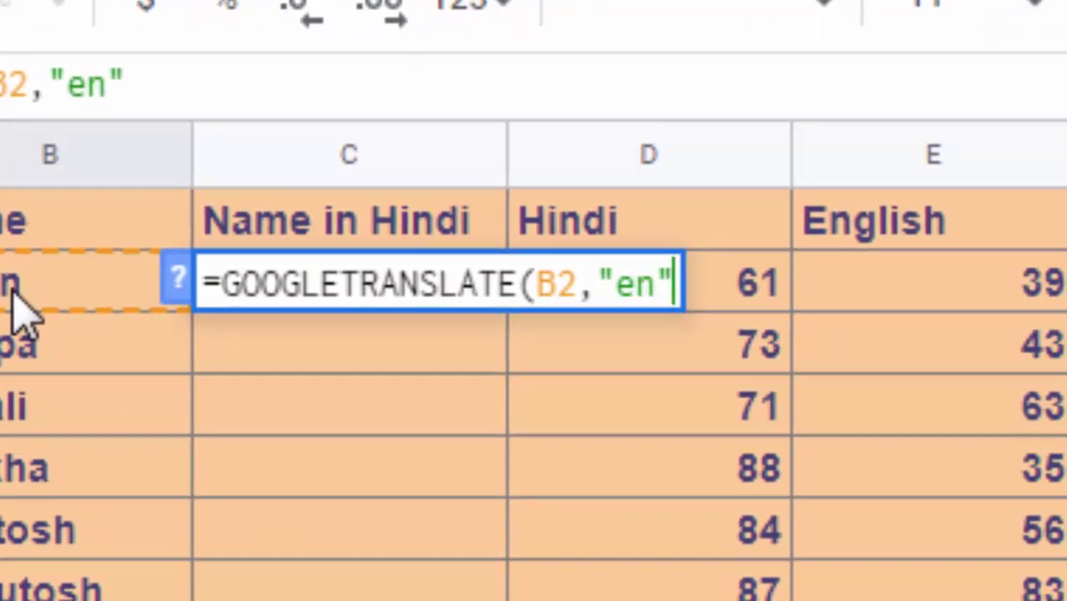
type(", ")
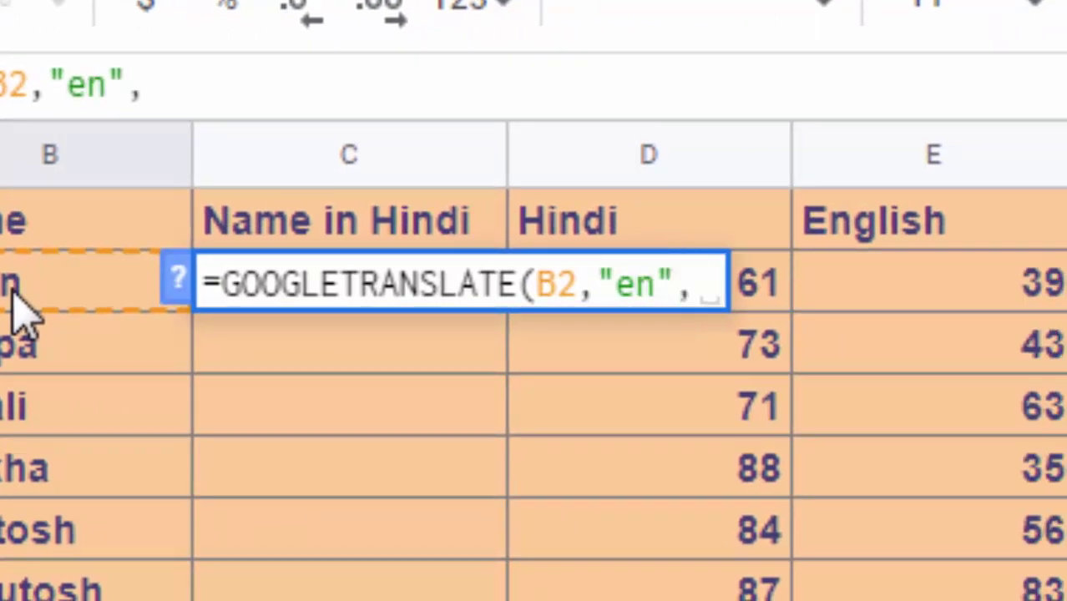
type("\"")
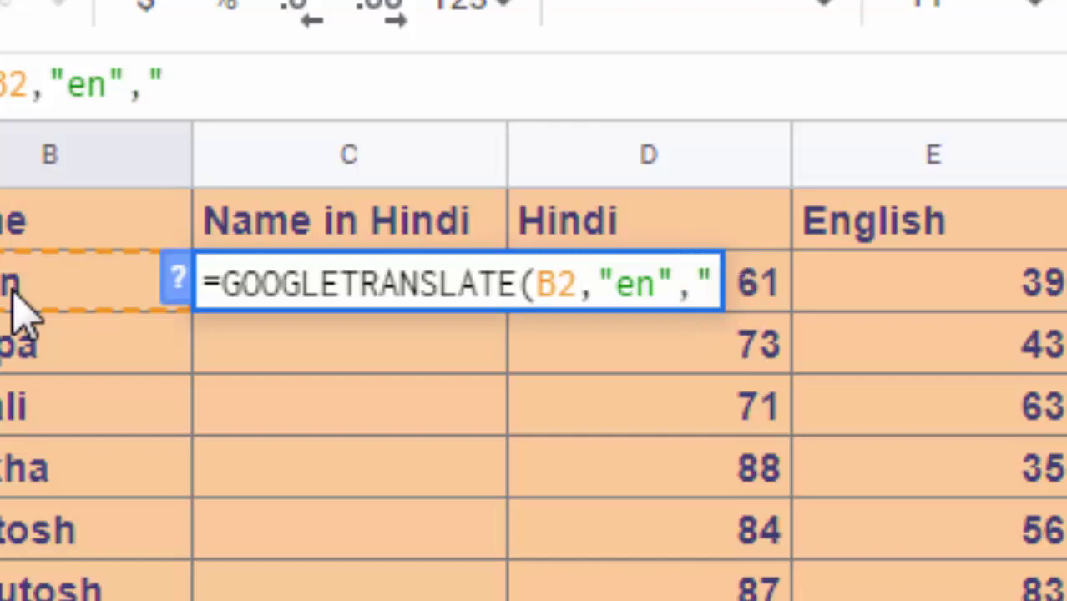
type("hi\"")
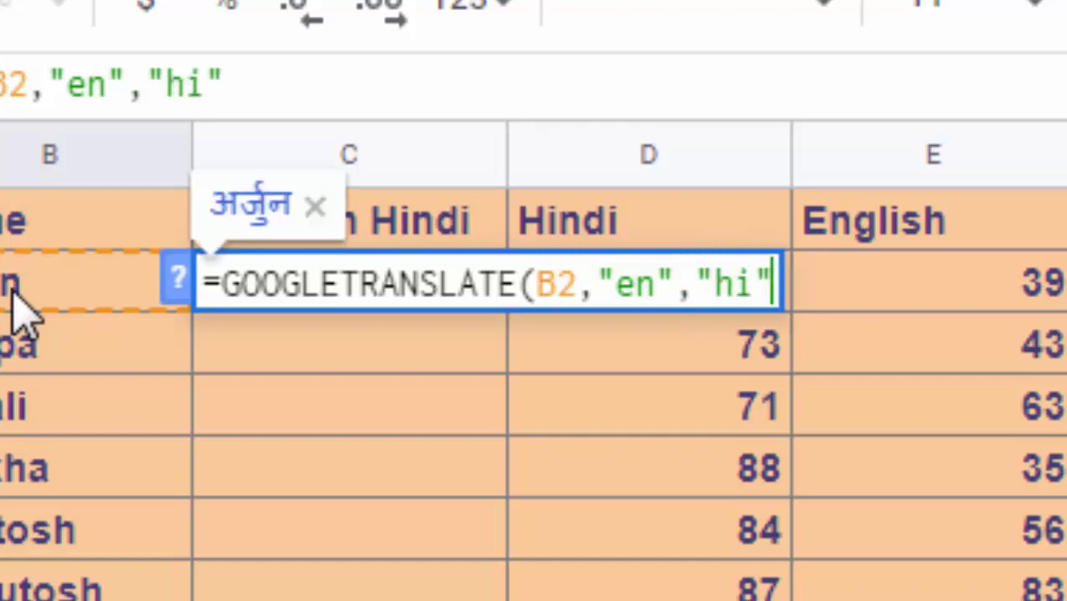
type(")")
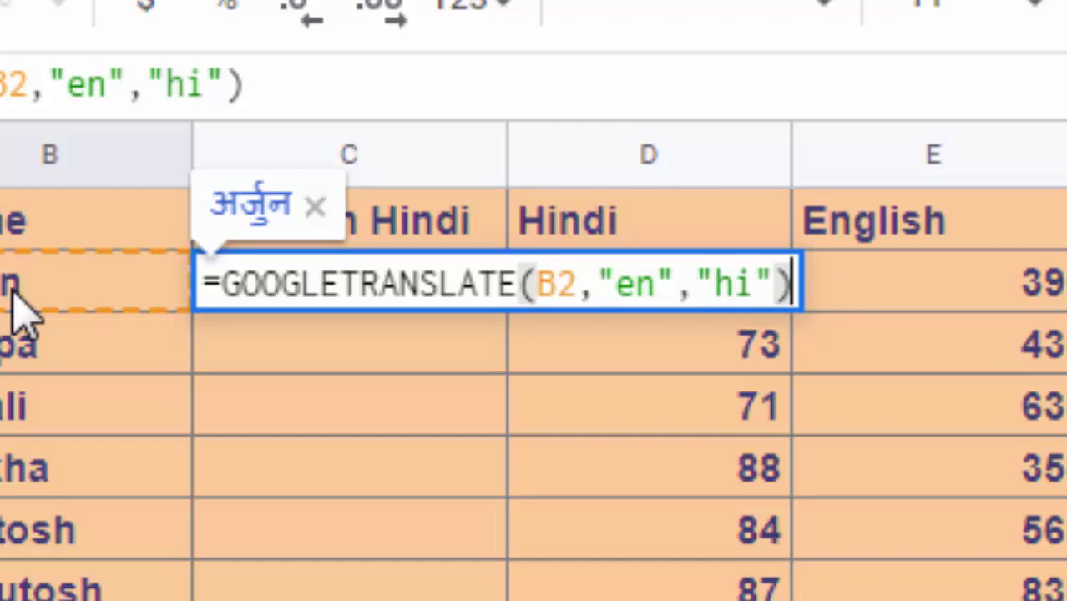
key("Return")
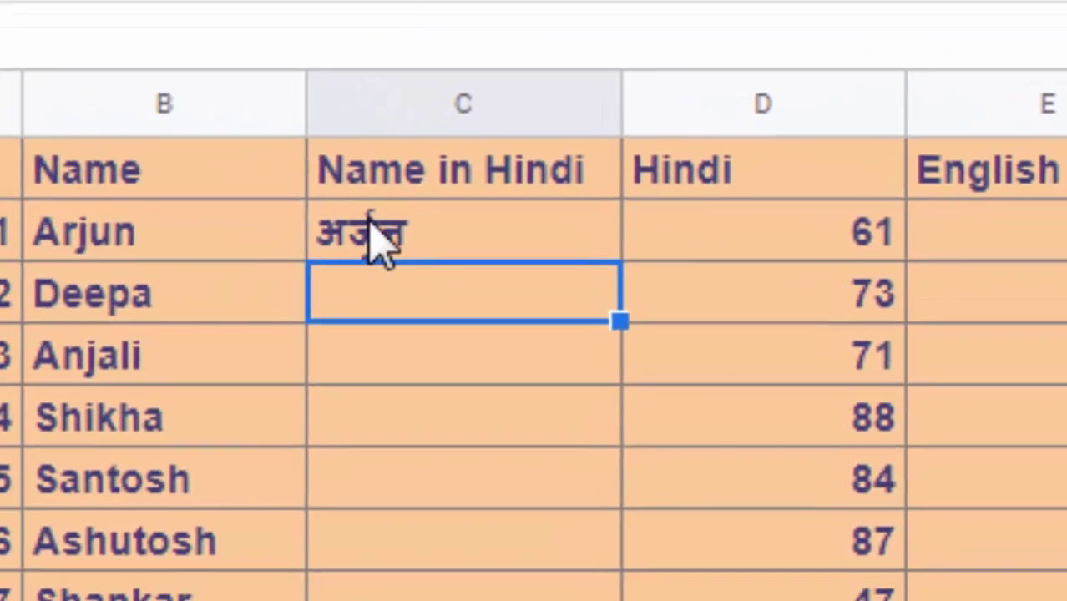
Fill the Hindi translation down C2:C11 and rename Rinu to Shalini in B9
left_click(534, 213)
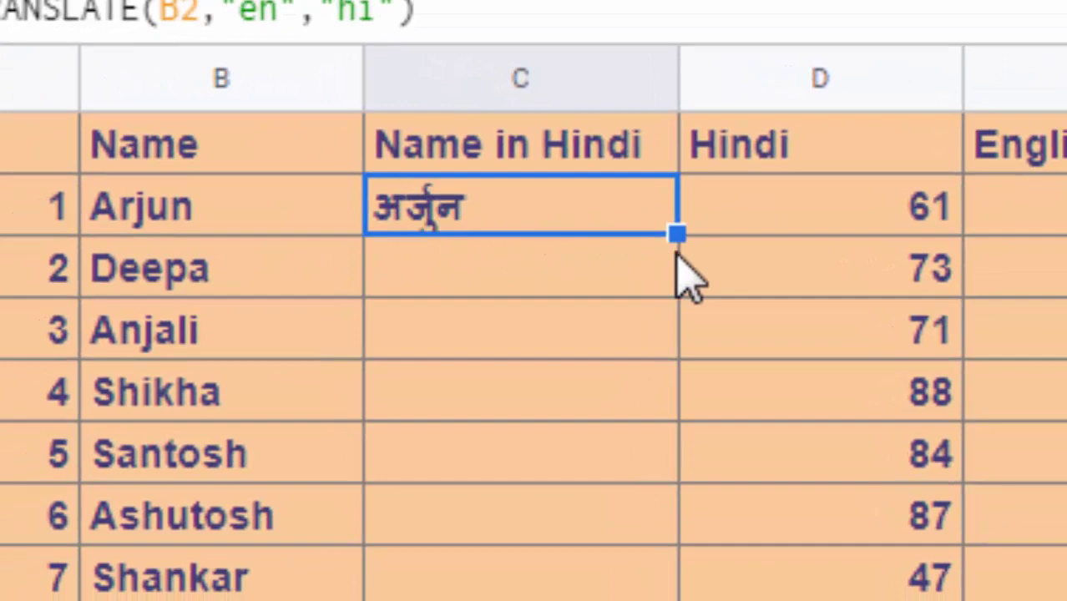
double_click(674, 222)
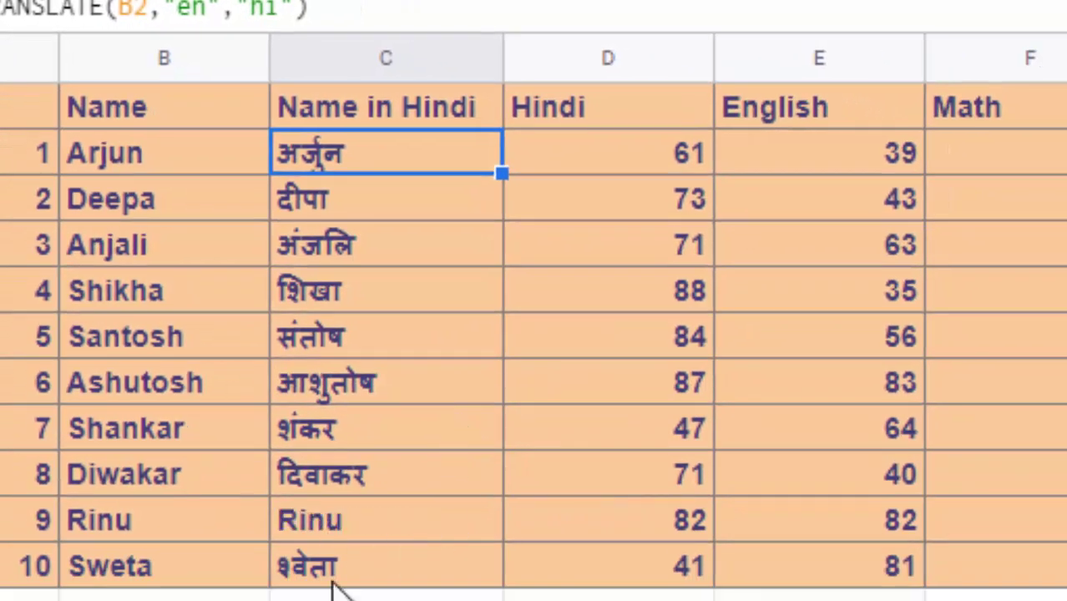
left_click(148, 535)
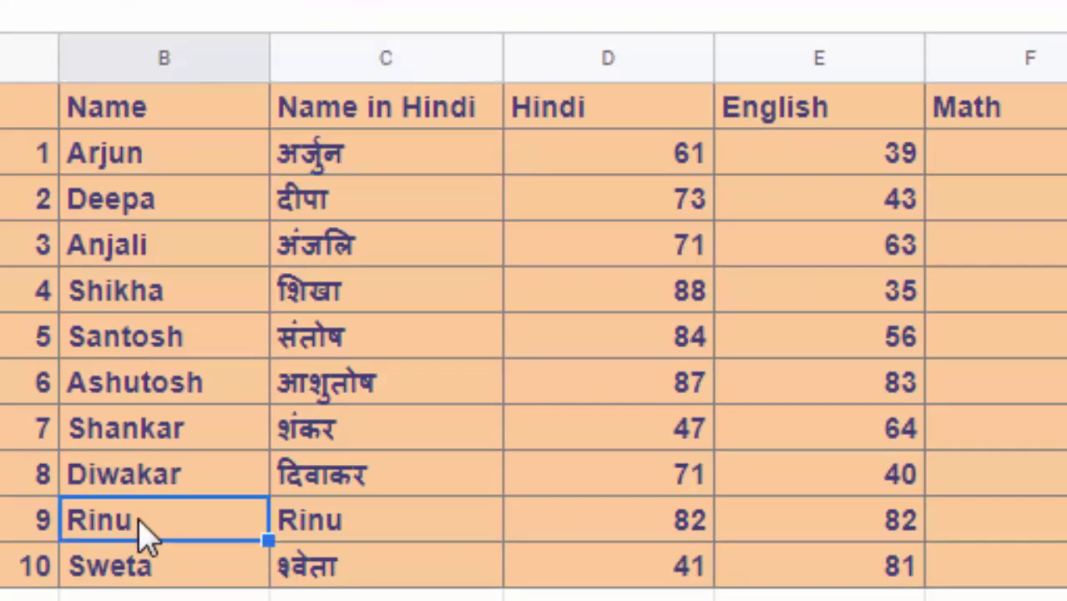
key("Delete")
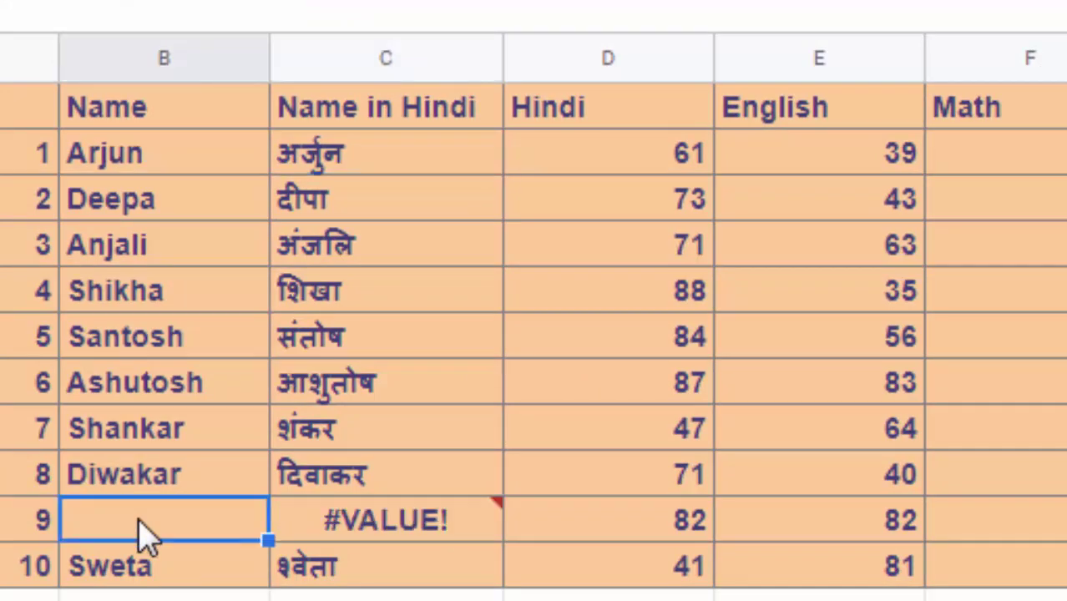
type("Sha")
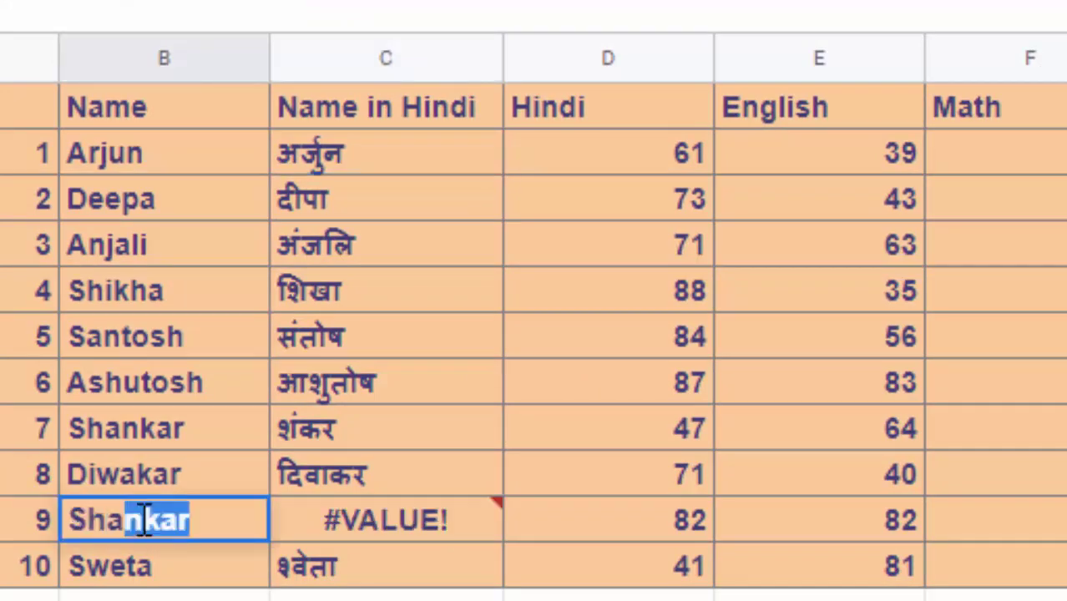
type("lini")
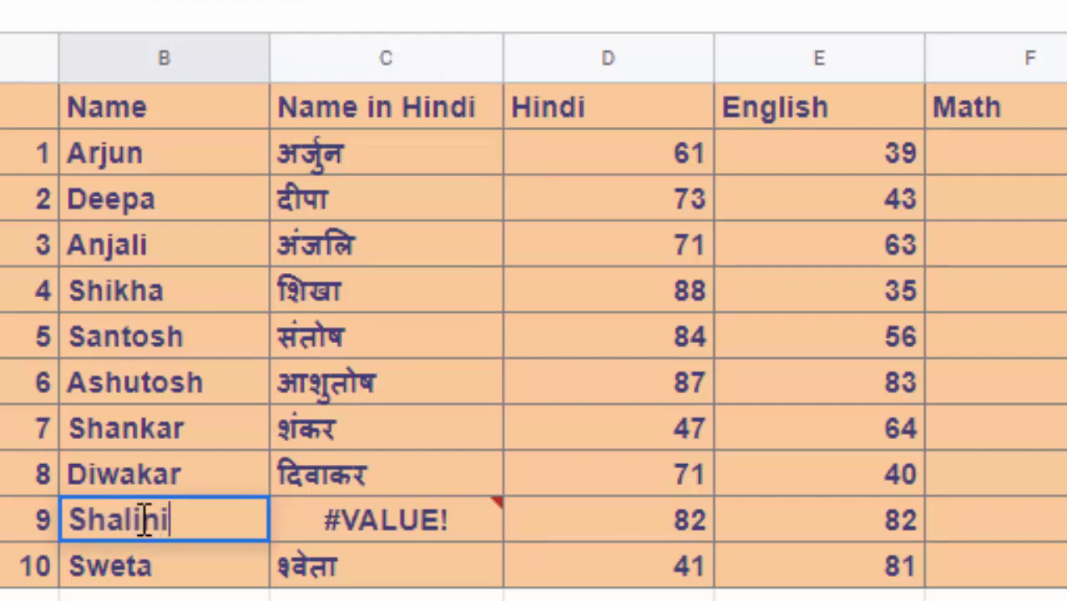
key("Return")
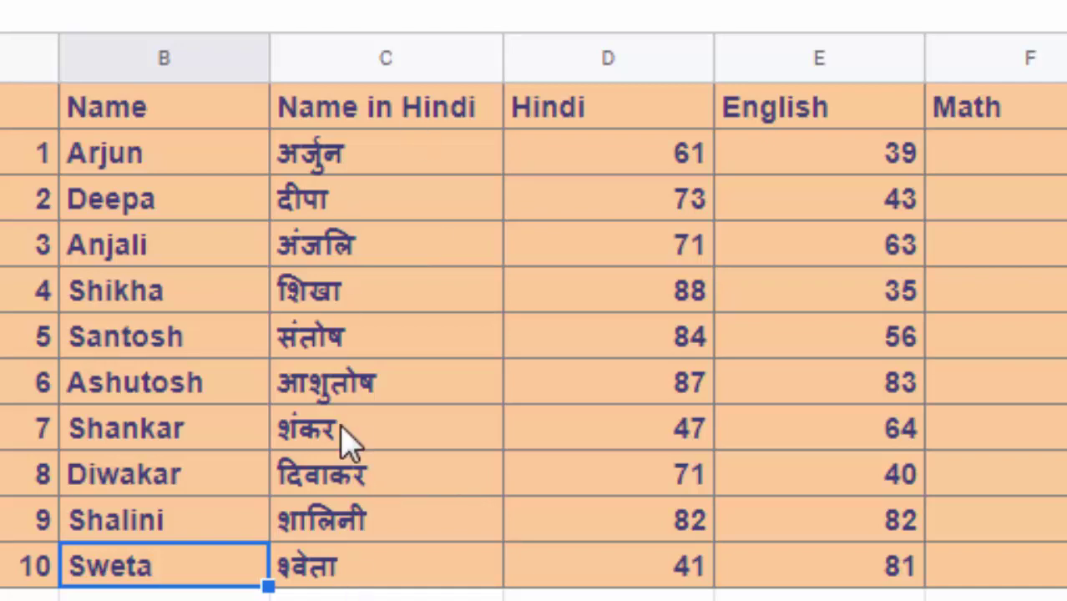
Add new students 11 Ramu and 12 Vinod in rows 12 and 13
left_click(29, 595)
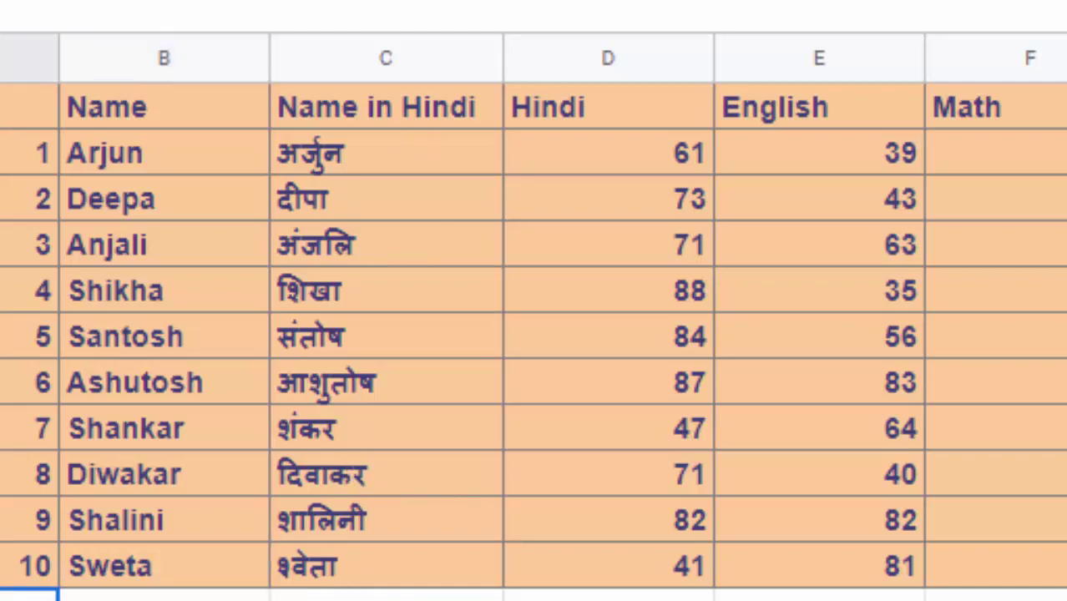
type("11")
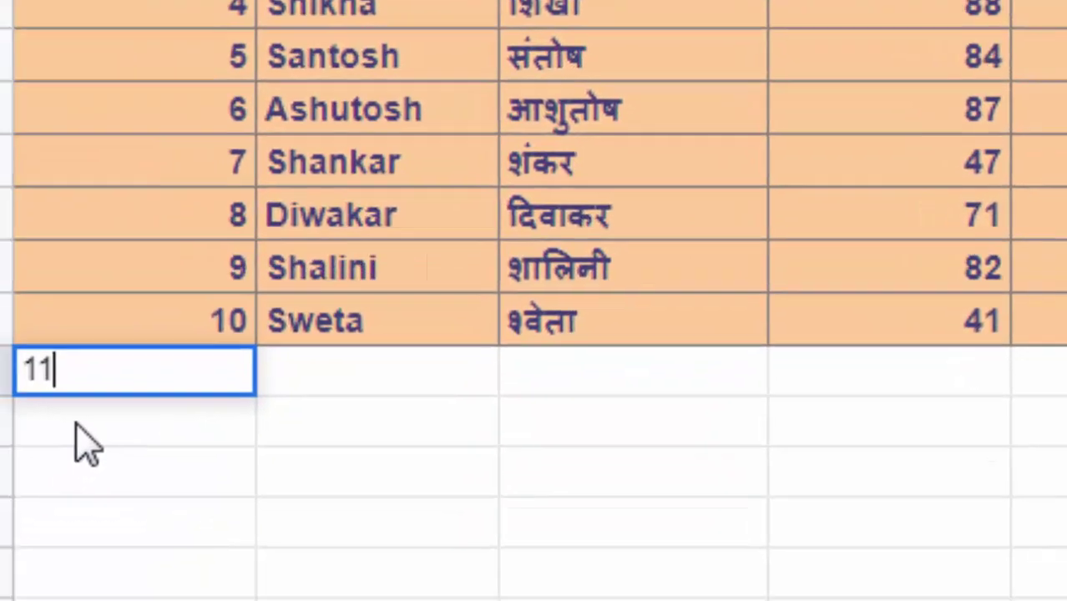
key("Tab")
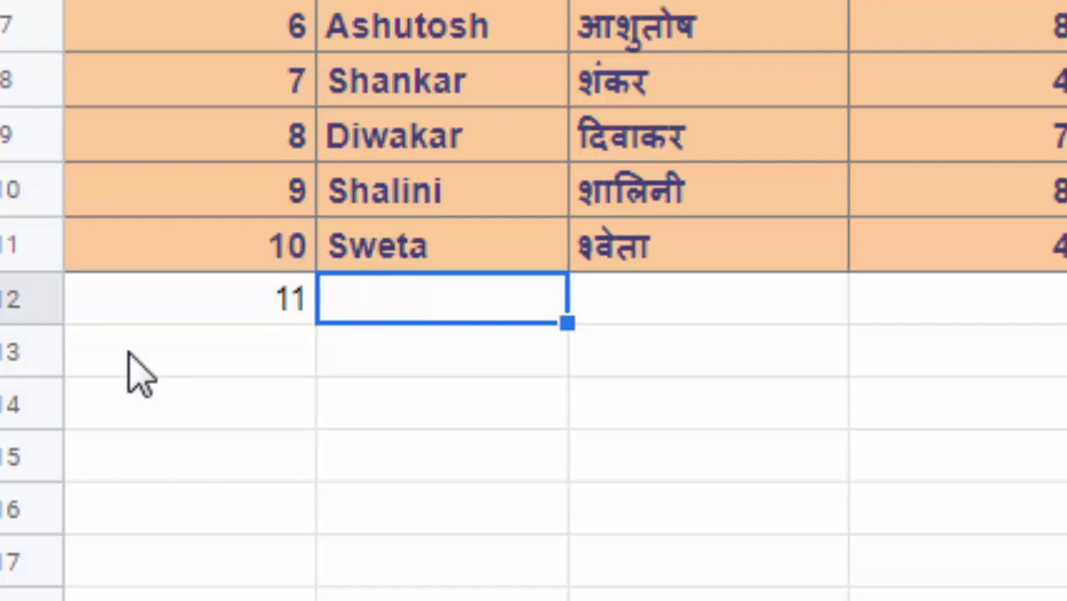
type("Ra")
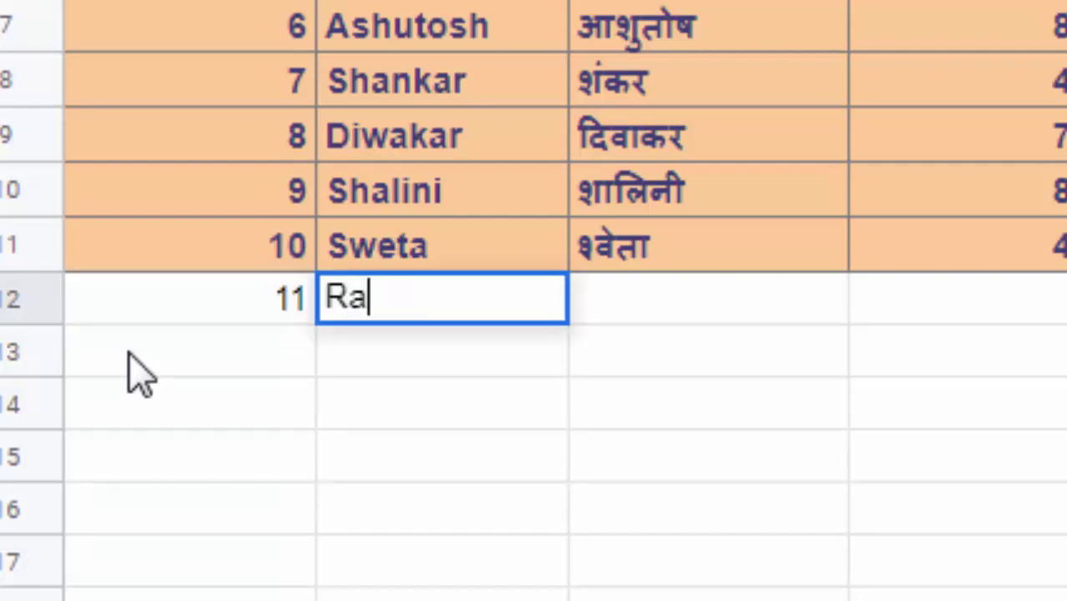
type("mu")
key("Return")
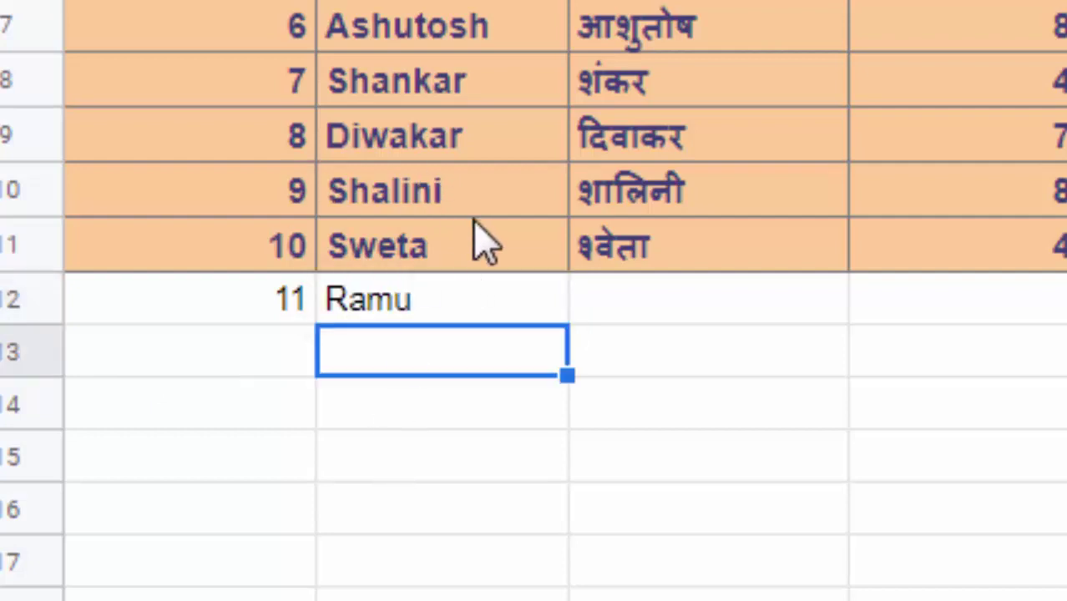
left_click(625, 299)
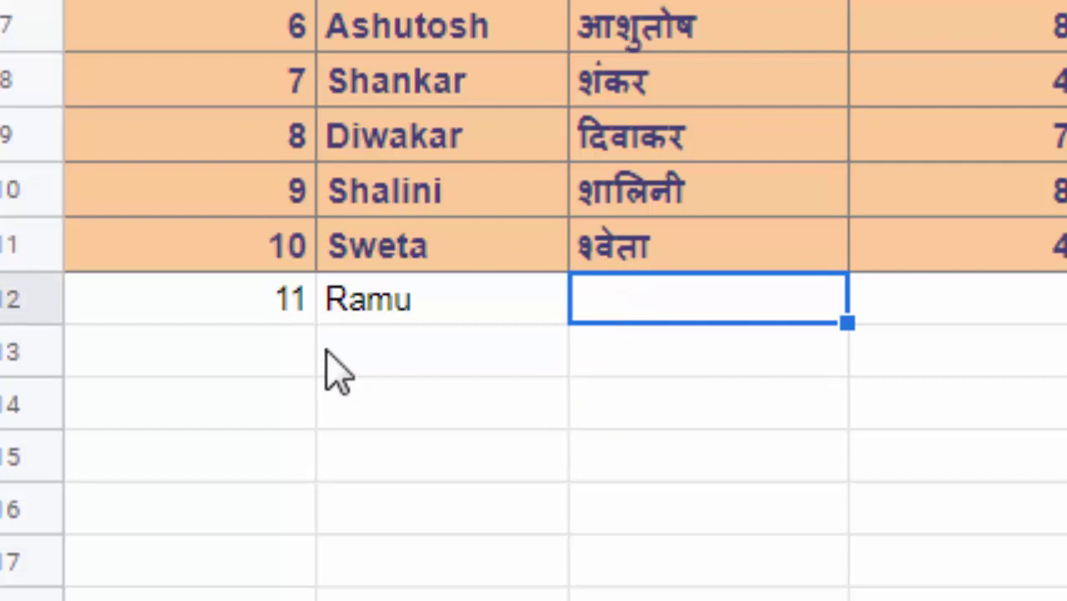
left_click(284, 376)
type("1")
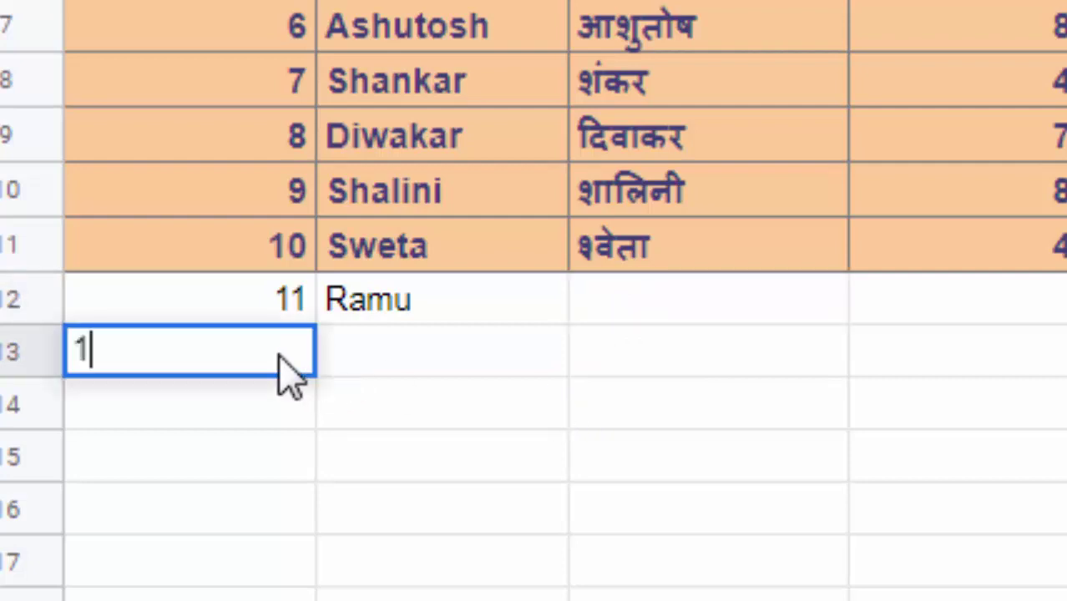
type("2")
key("Tab")
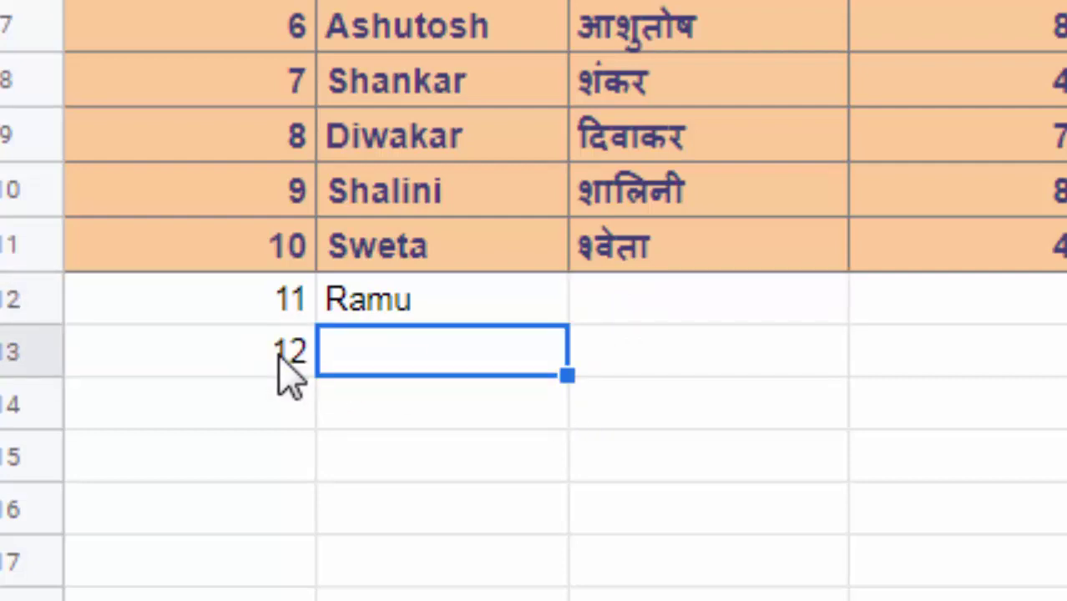
type("Vin")
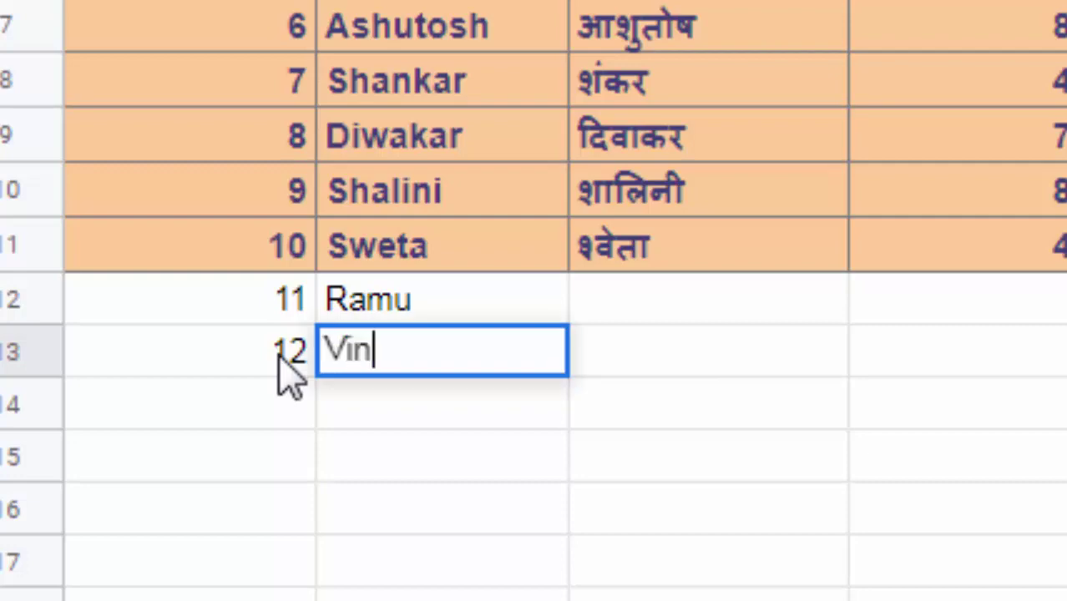
type("od")
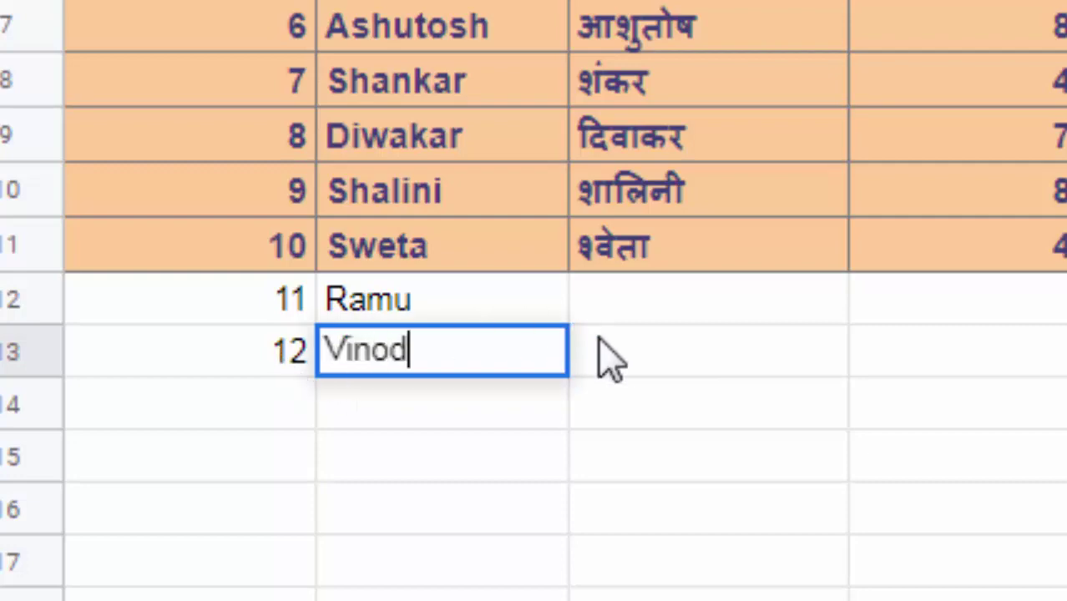
left_click(609, 357)
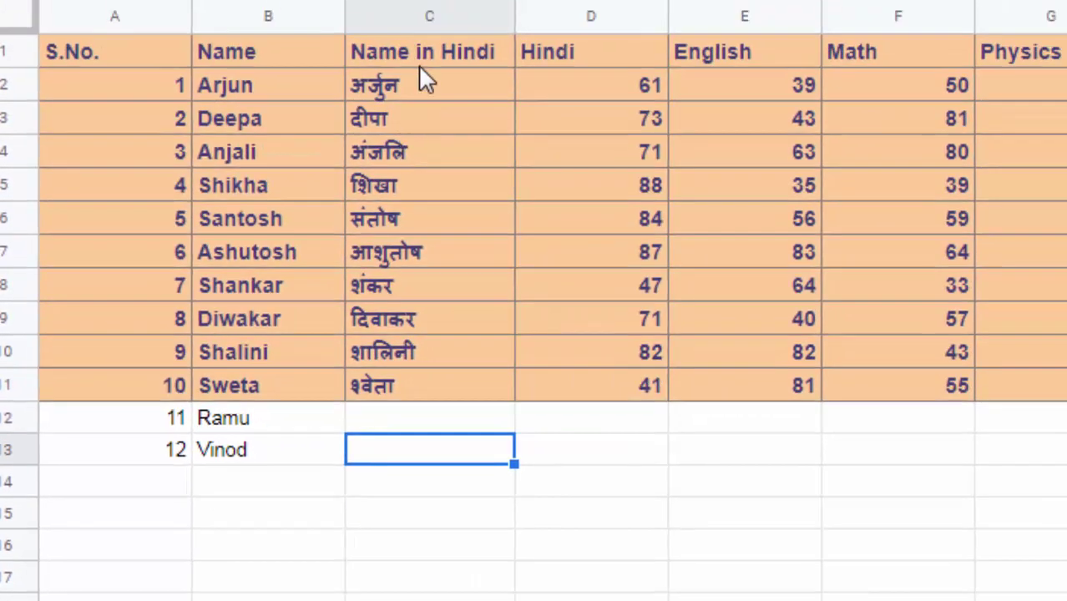
Drag the C2 translation formula down to C13 so Ramu and Vinod get Hindi names
left_click(489, 30)
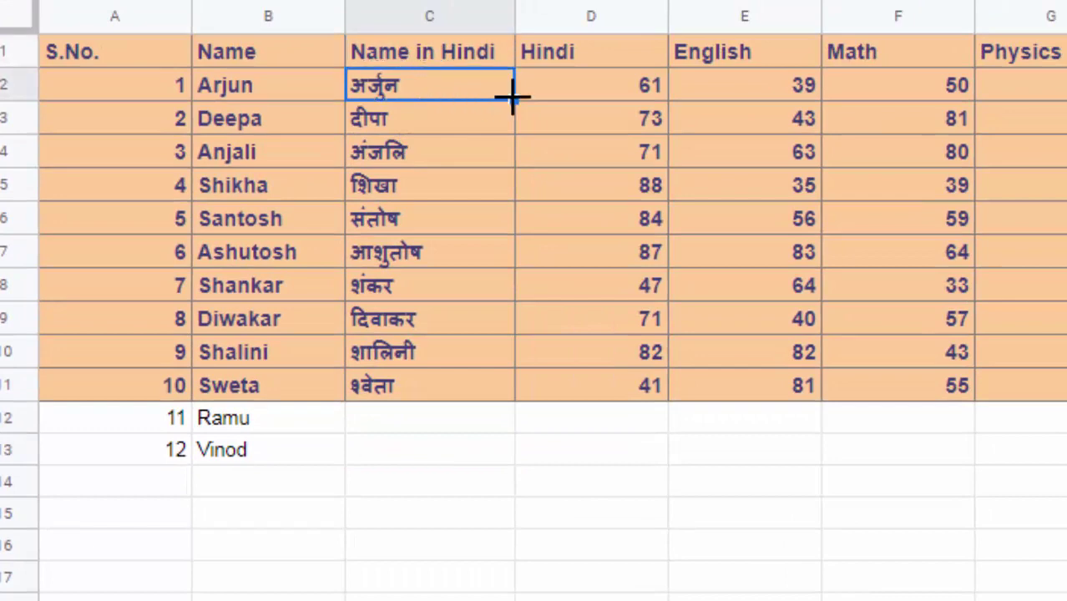
left_click_drag(511, 99, 525, 451)
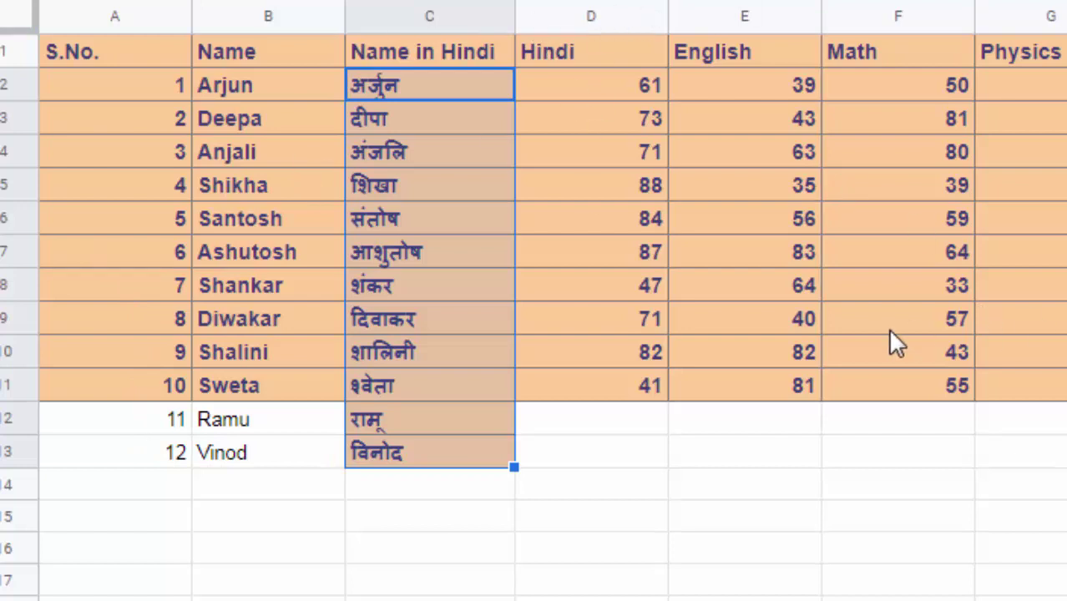
Fill A12:I13 with light orange to match the rest of the table
left_click(132, 422)
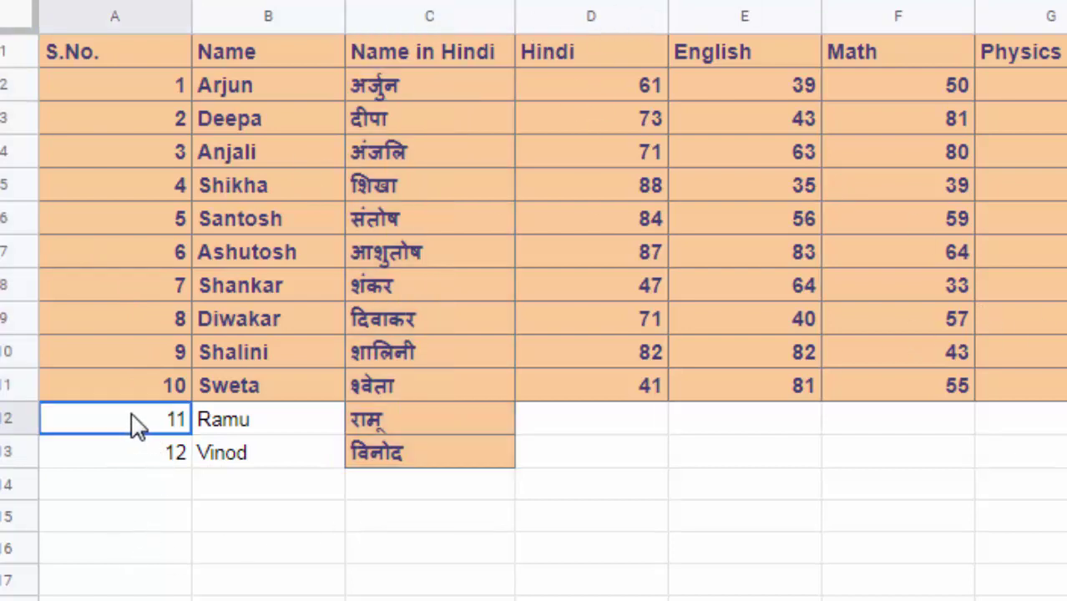
mouse_move(132, 421)
left_mouse_down()
mouse_move(1062, 485)
mouse_move(1061, 451)
left_mouse_up()
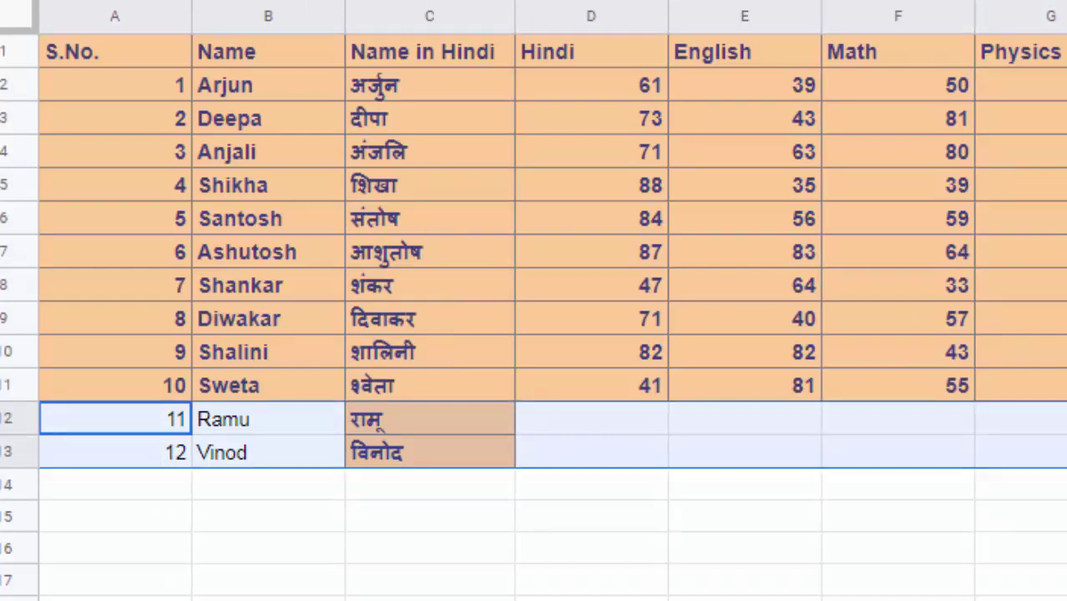
left_click(1060, 4)
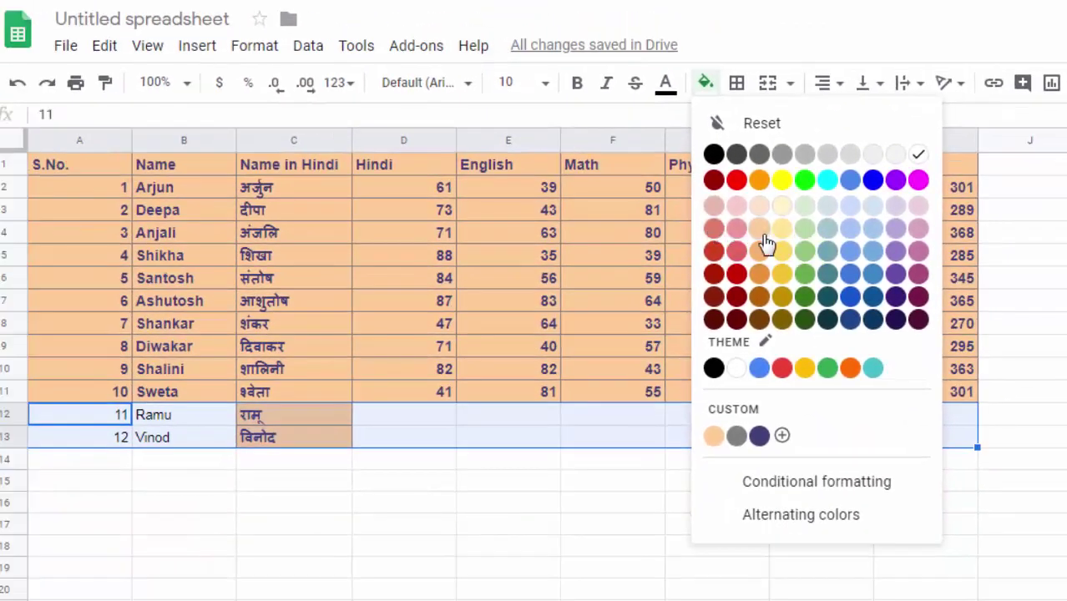
left_click(782, 250)
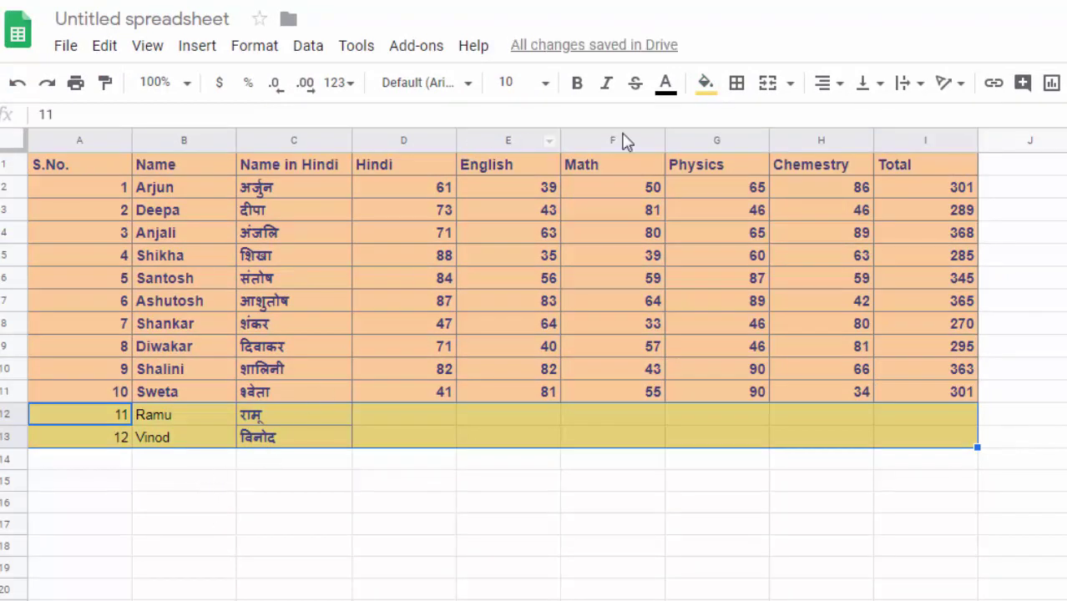
left_click(705, 83)
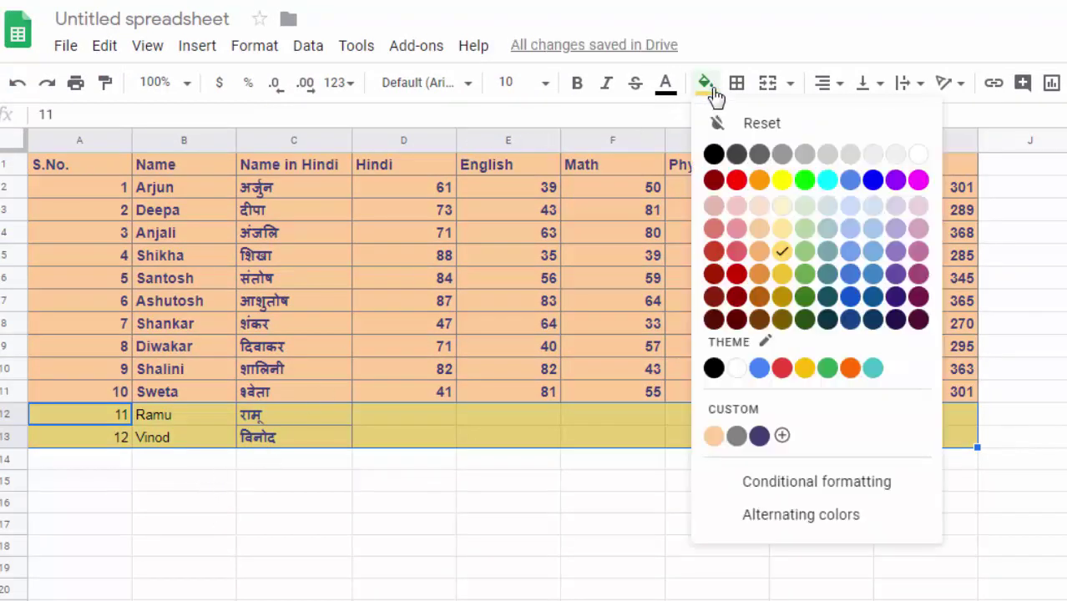
left_click(761, 244)
left_click(548, 568)
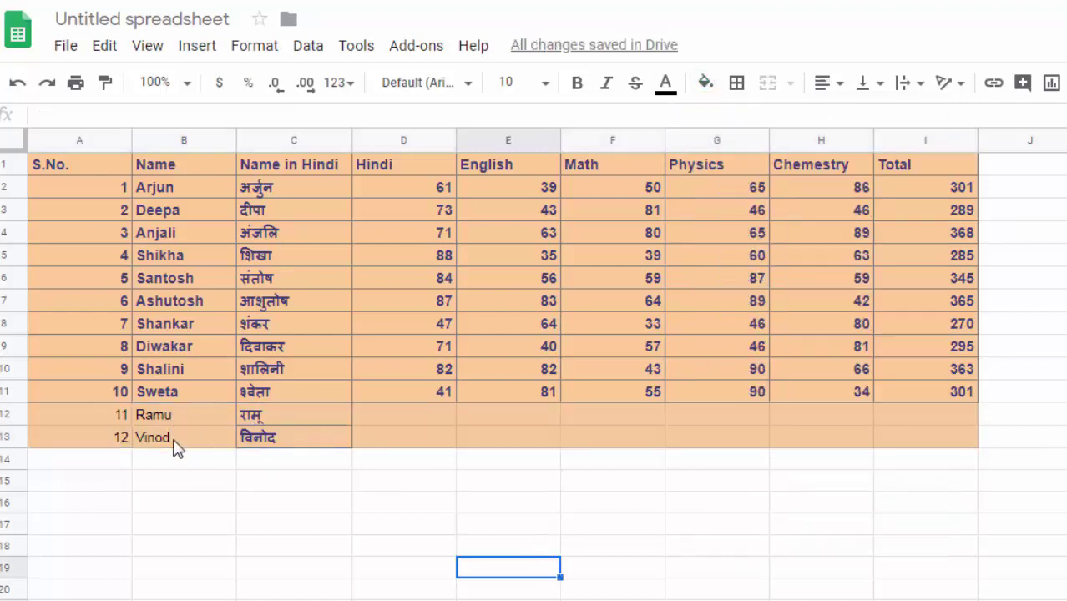
left_click_drag(92, 415, 267, 461)
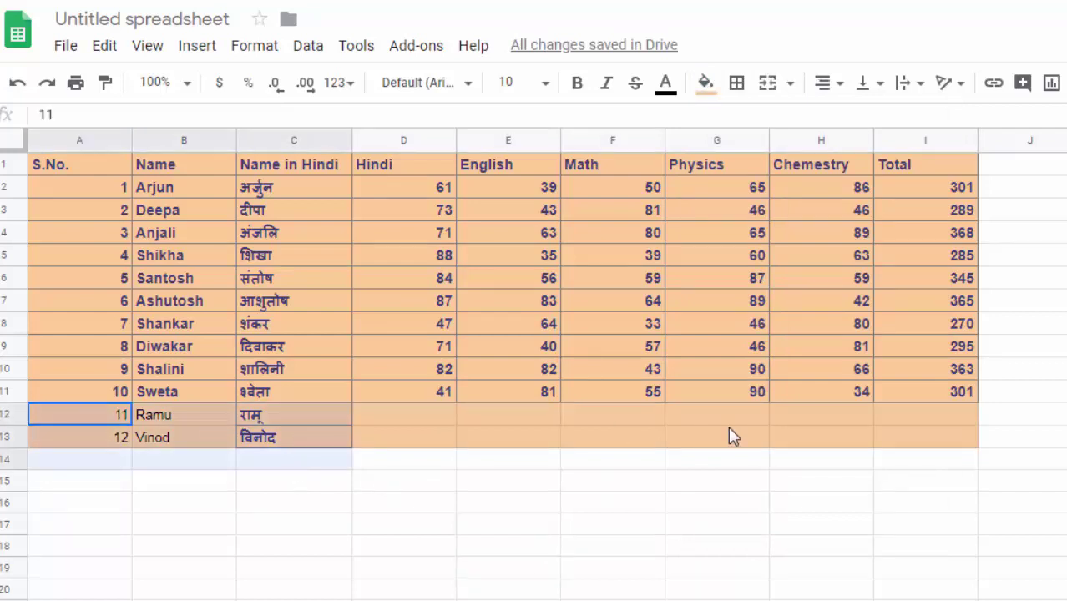
left_click_drag(728, 436, 916, 451)
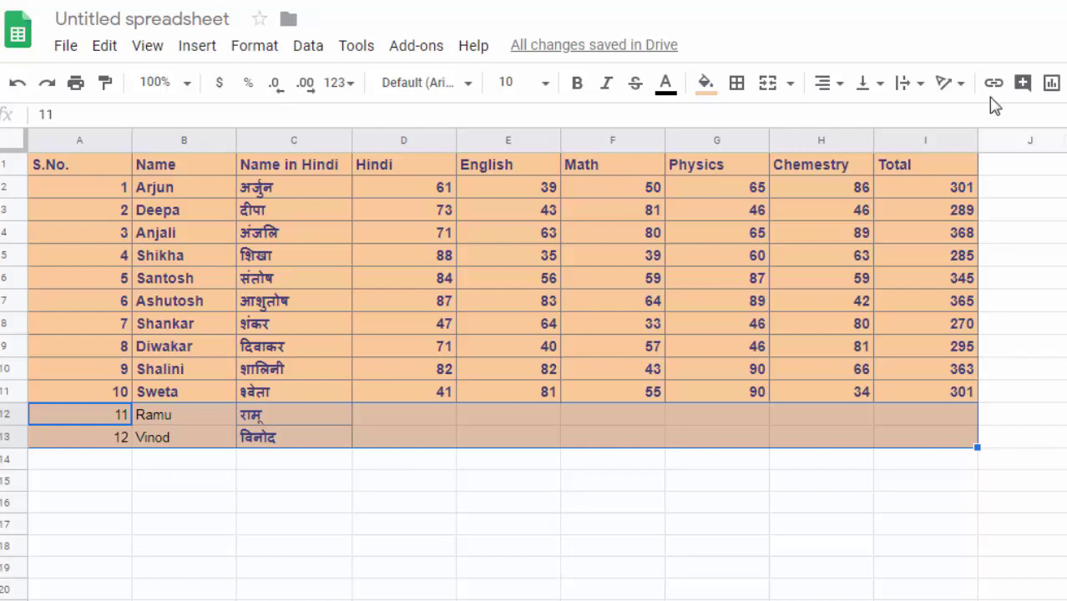
Give rows 12–13 middle vertical alignment and all cell borders
left_click(878, 89)
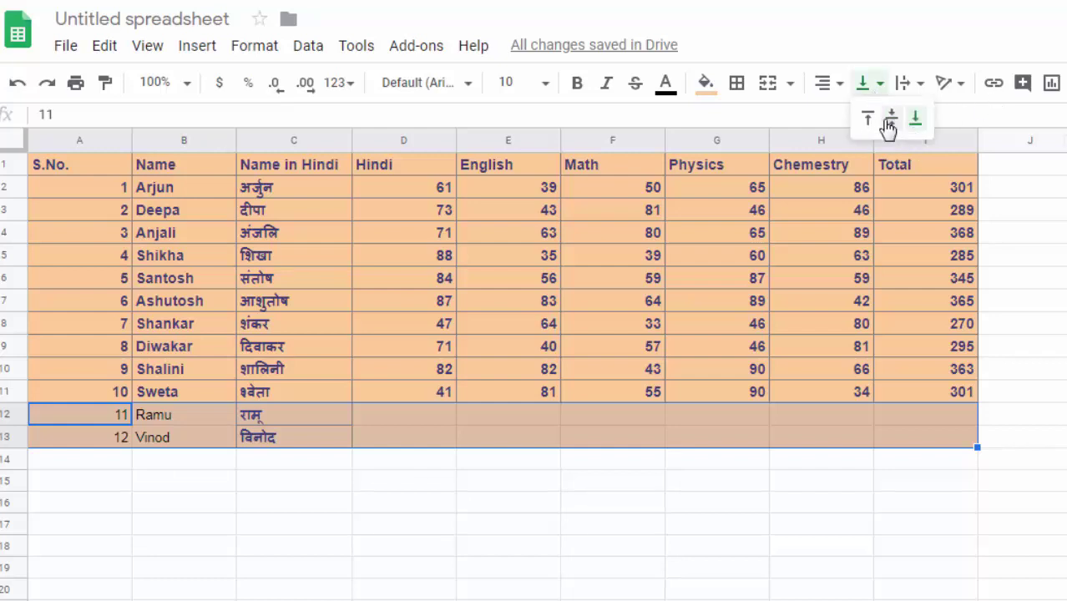
left_click(889, 123)
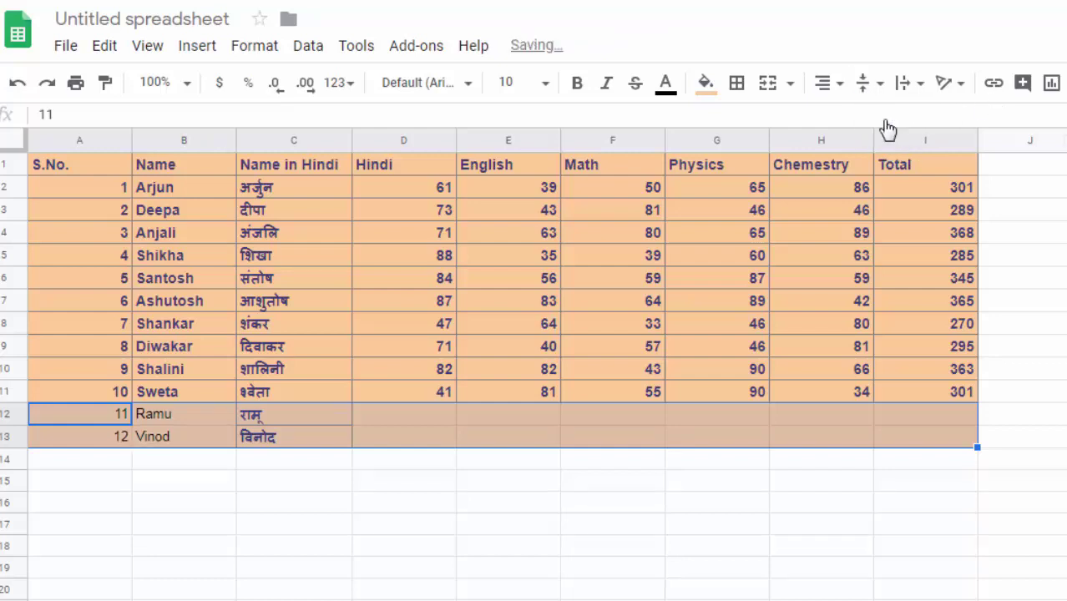
left_click(738, 85)
left_click(744, 125)
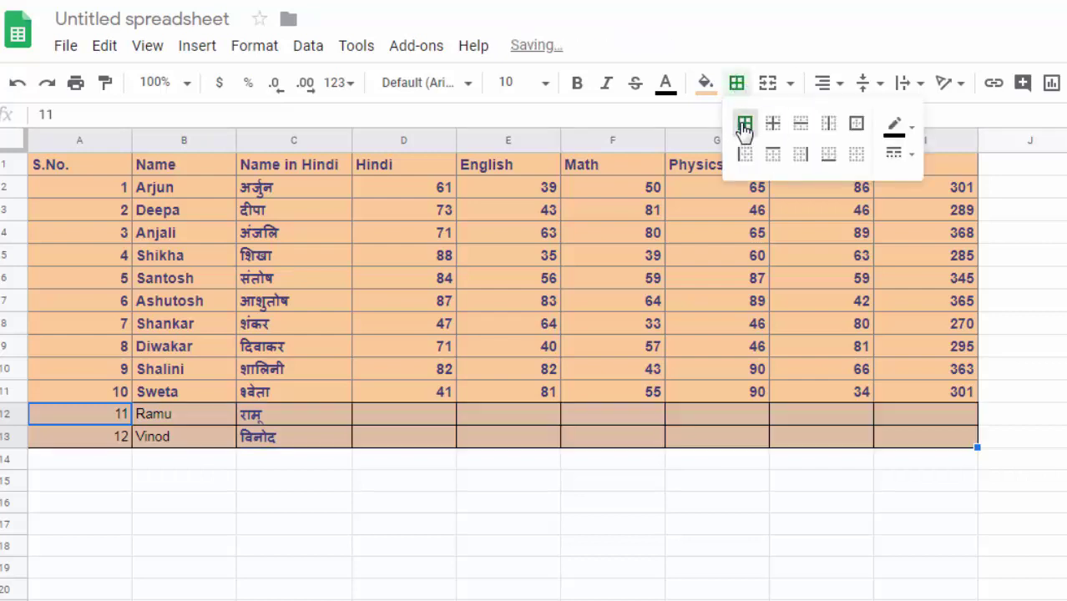
left_click(424, 527)
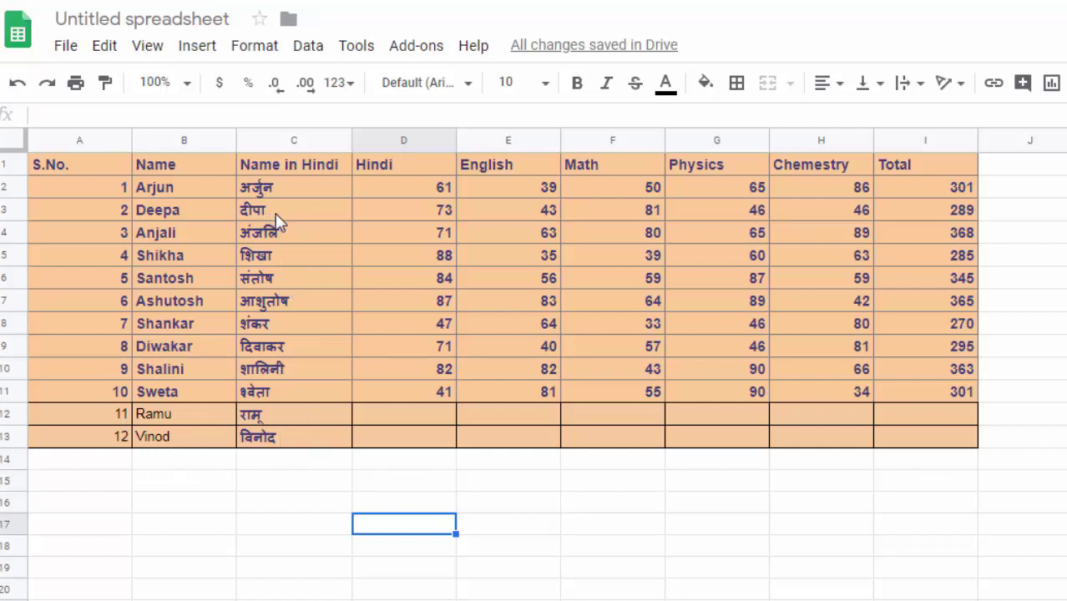
Insert a column right of Name in Hindi and give it the header 'Name in English' in D1
left_click(280, 141)
right_click(280, 144)
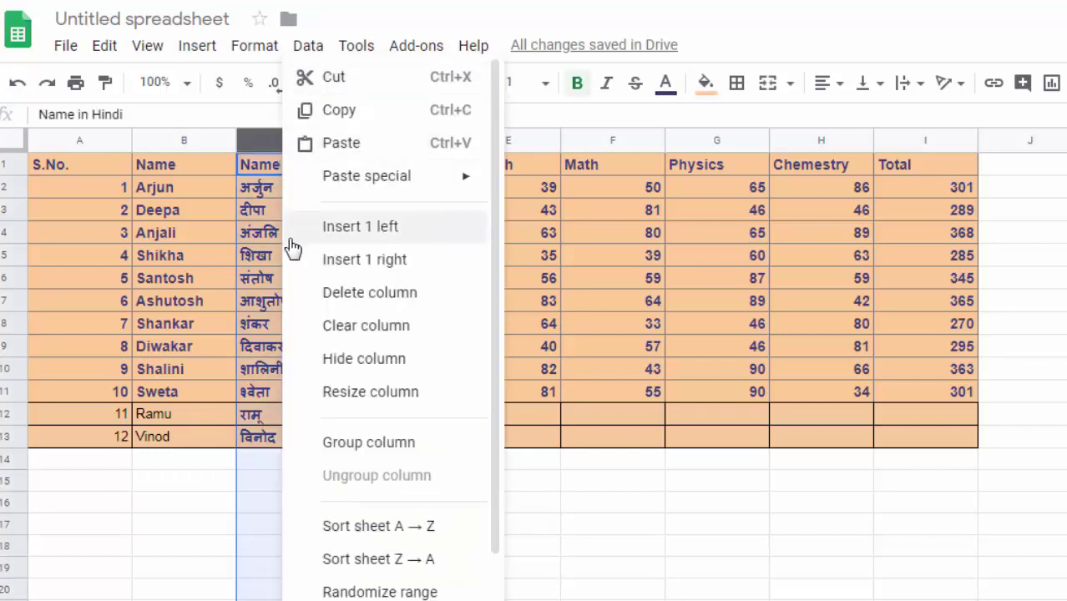
left_click(360, 226)
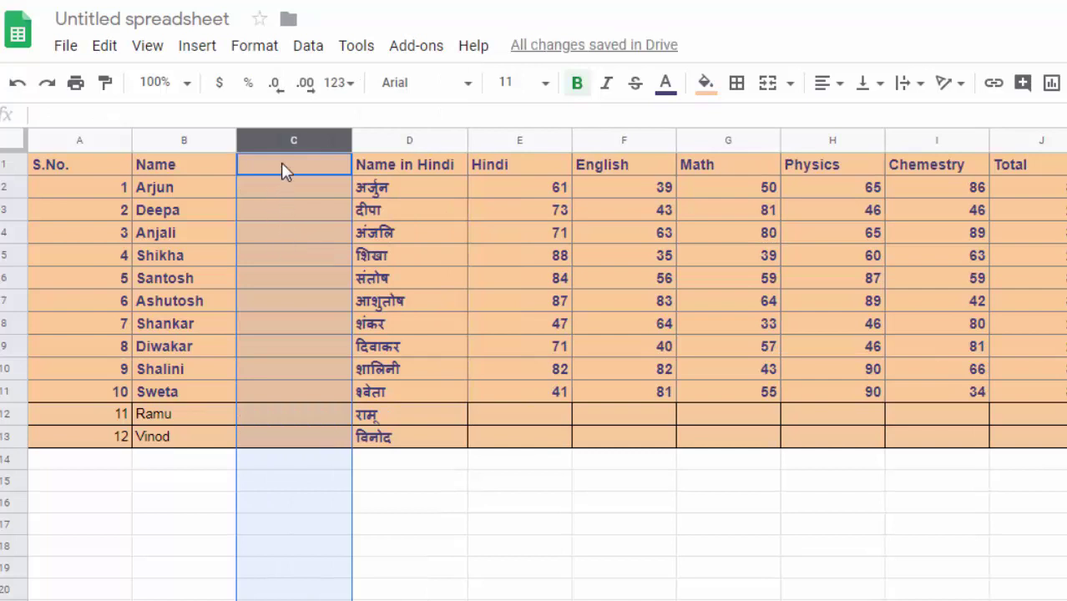
key("ctrl+z")
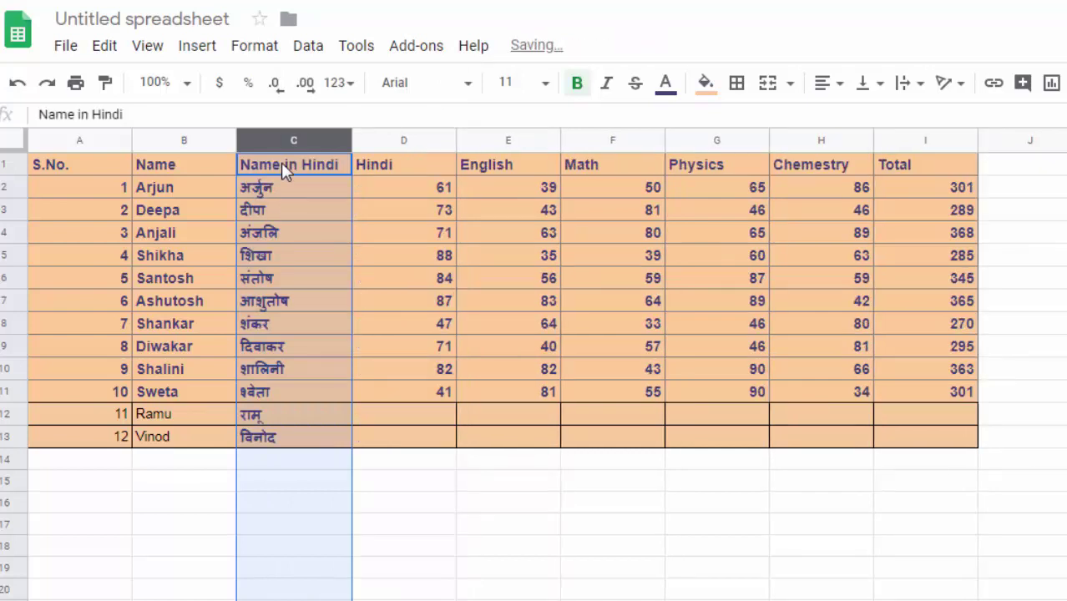
right_click(281, 162)
left_click(331, 265)
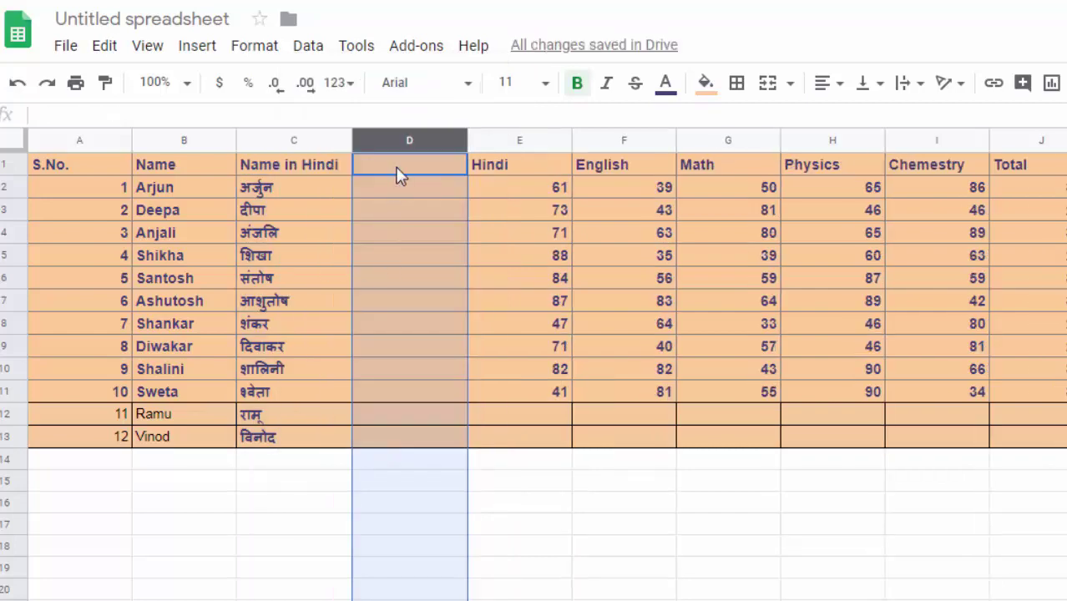
type("Name ")
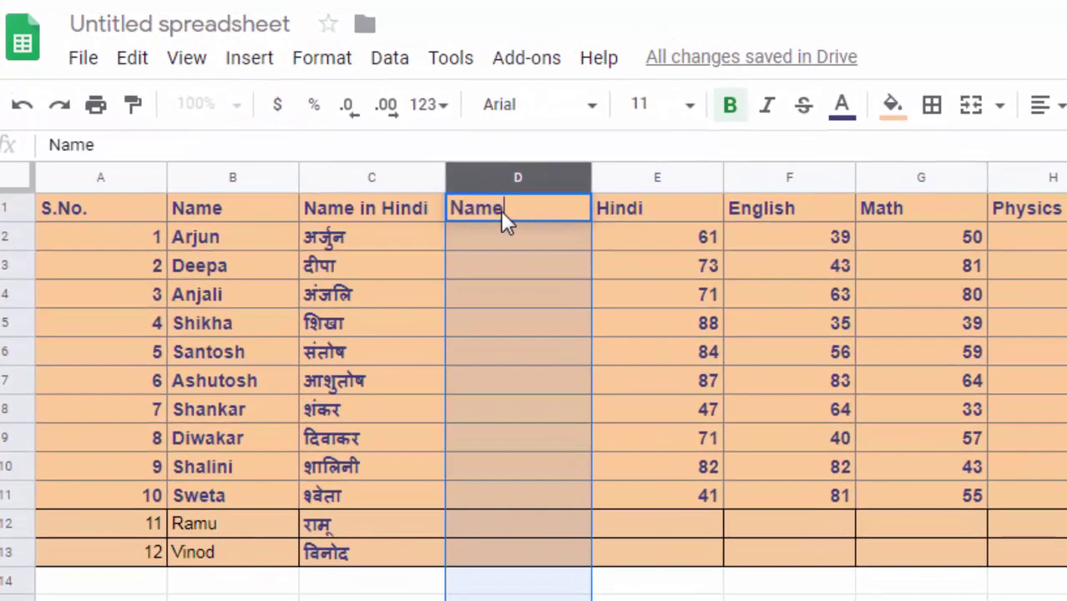
type("in")
type(" Engli")
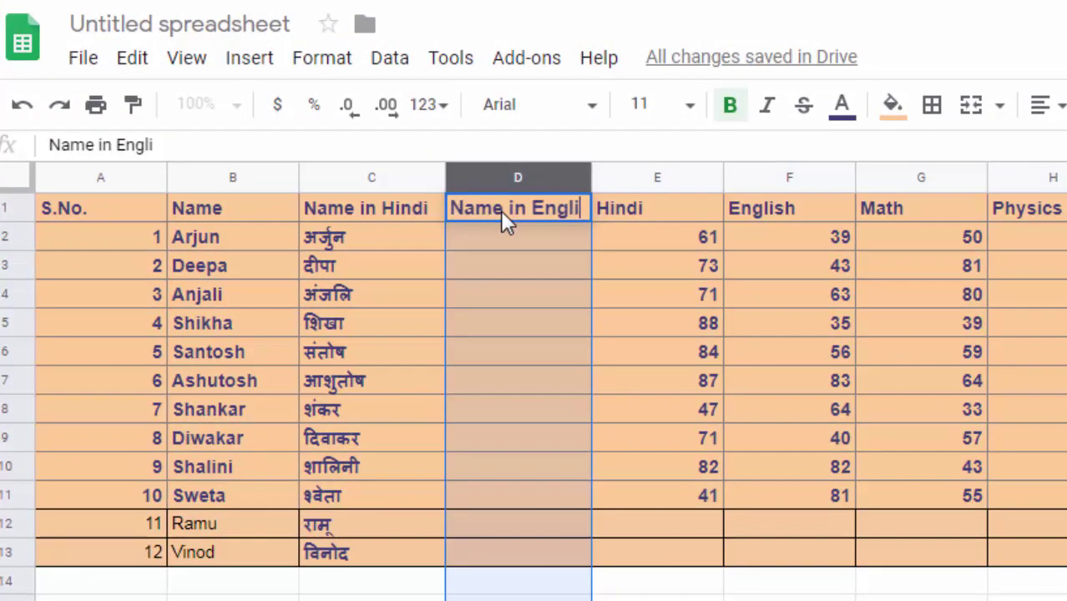
type("sh")
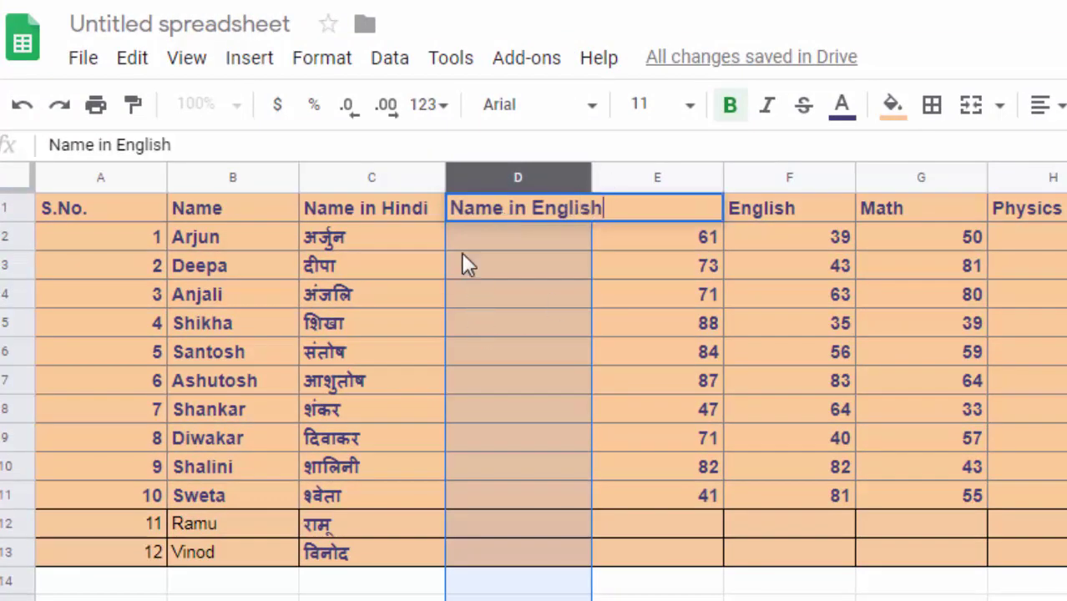
key("Return")
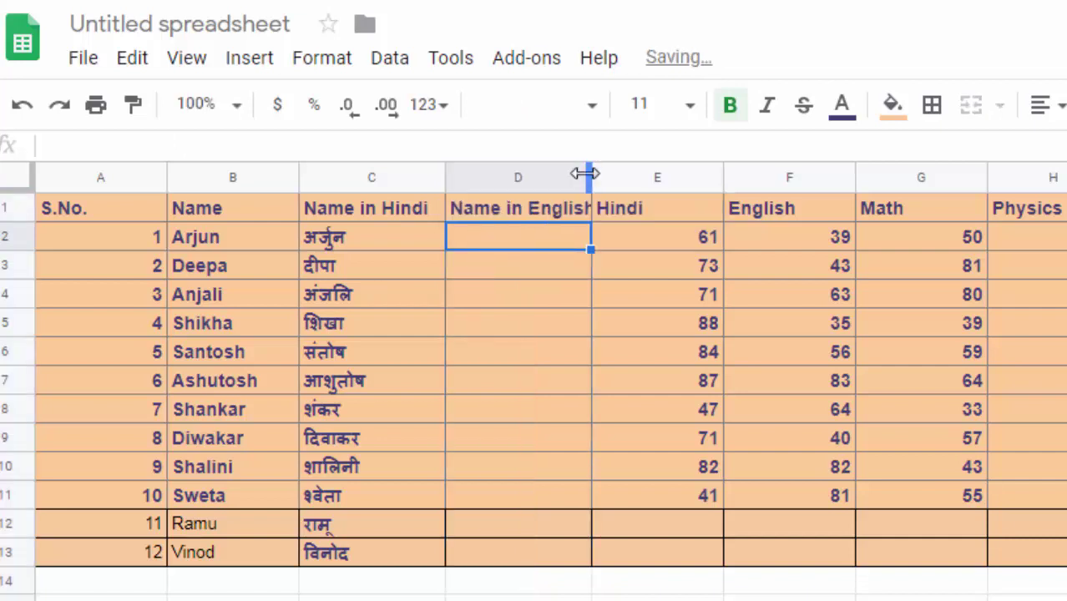
Autofit column D to its header and start a GOOGLETRANSLATE formula in D2
double_click(590, 177)
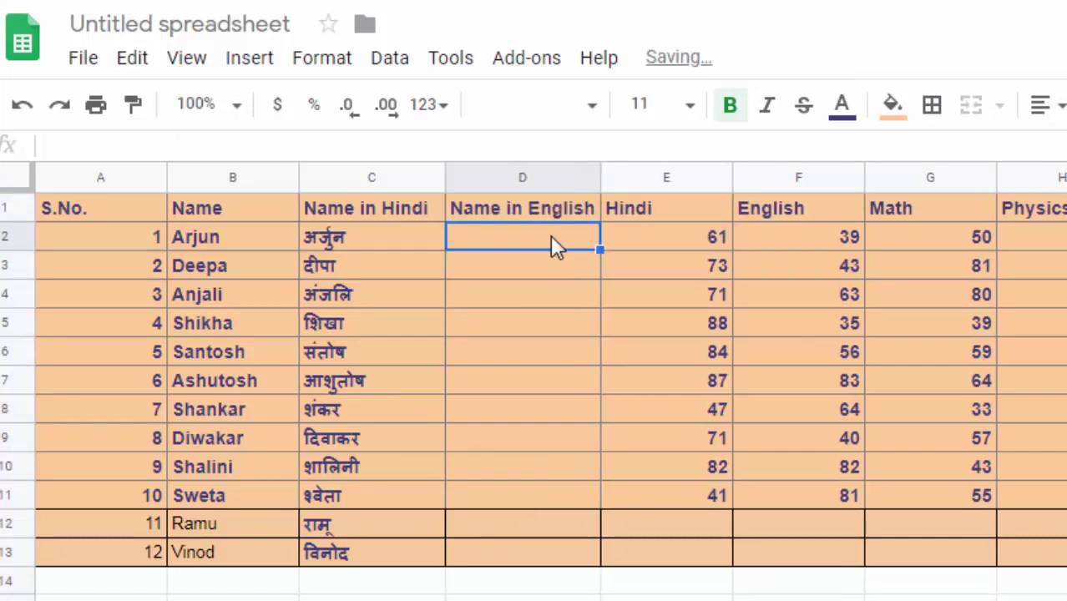
type("=")
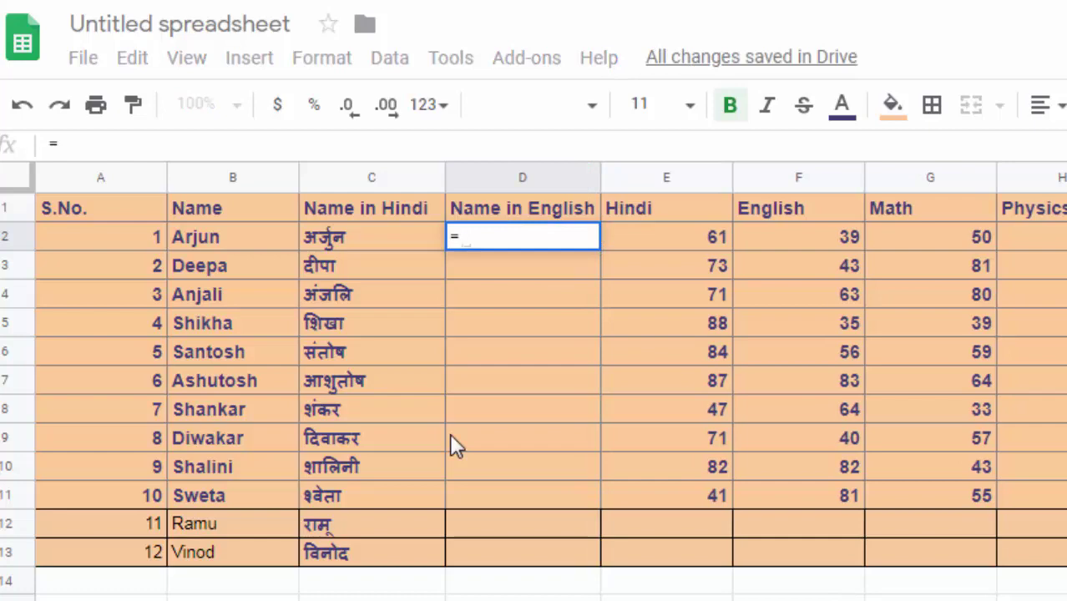
type("g")
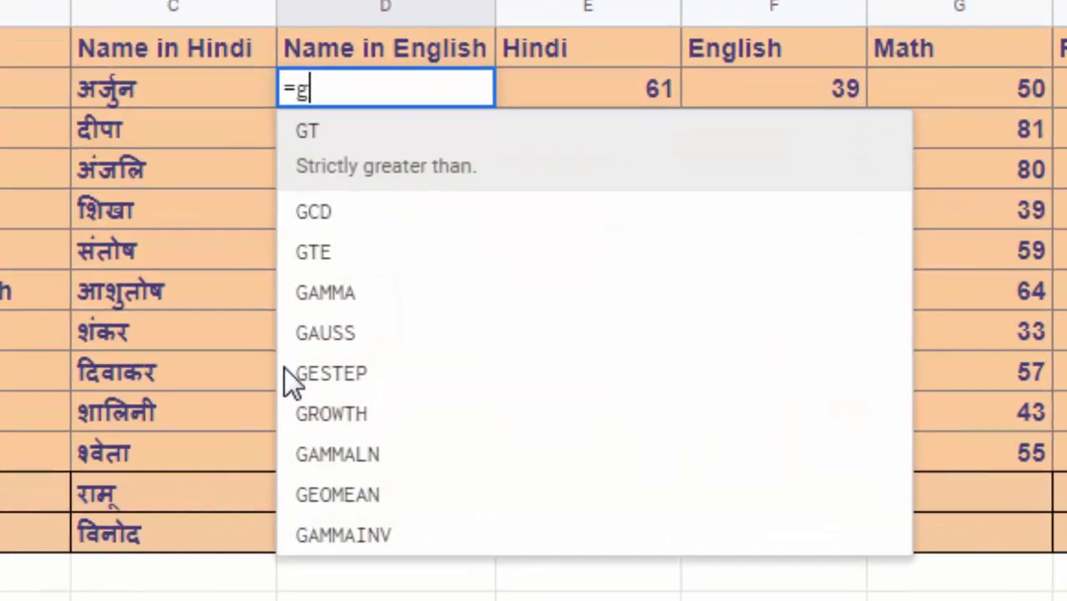
type("oo")
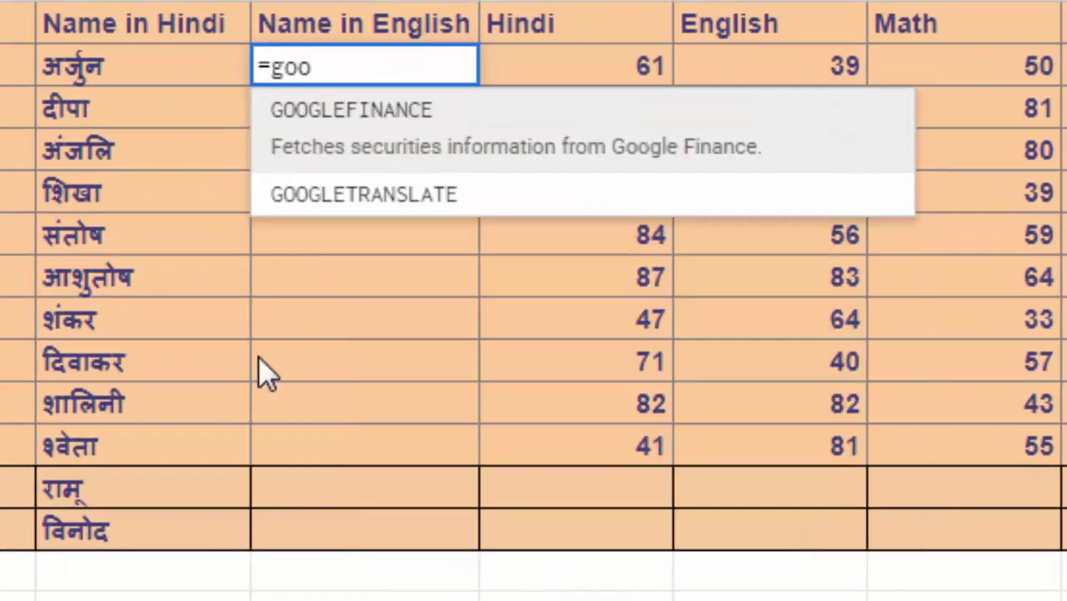
key("Down")
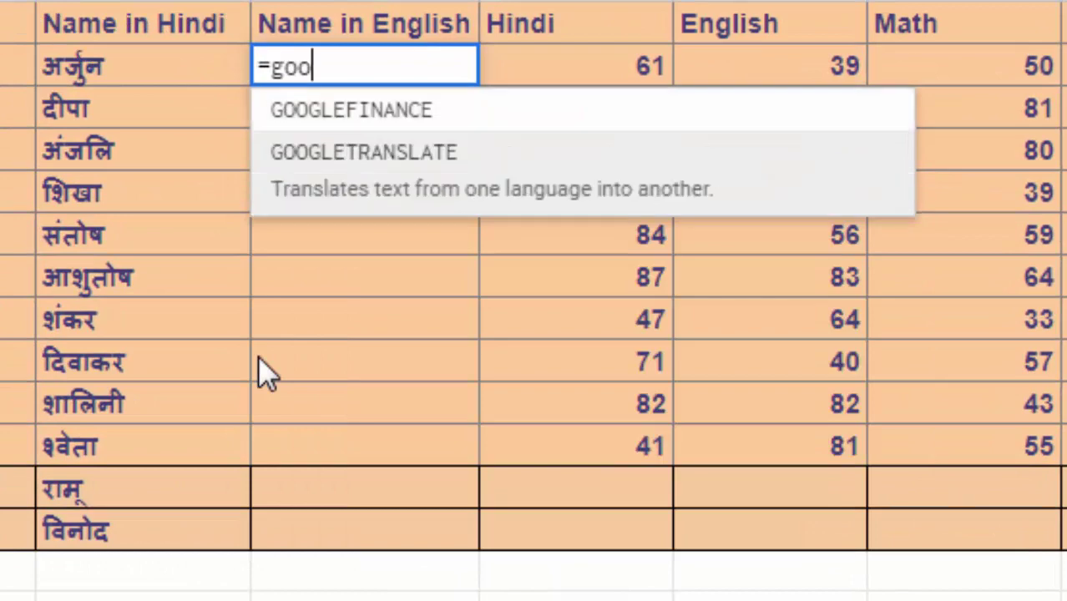
type("(")
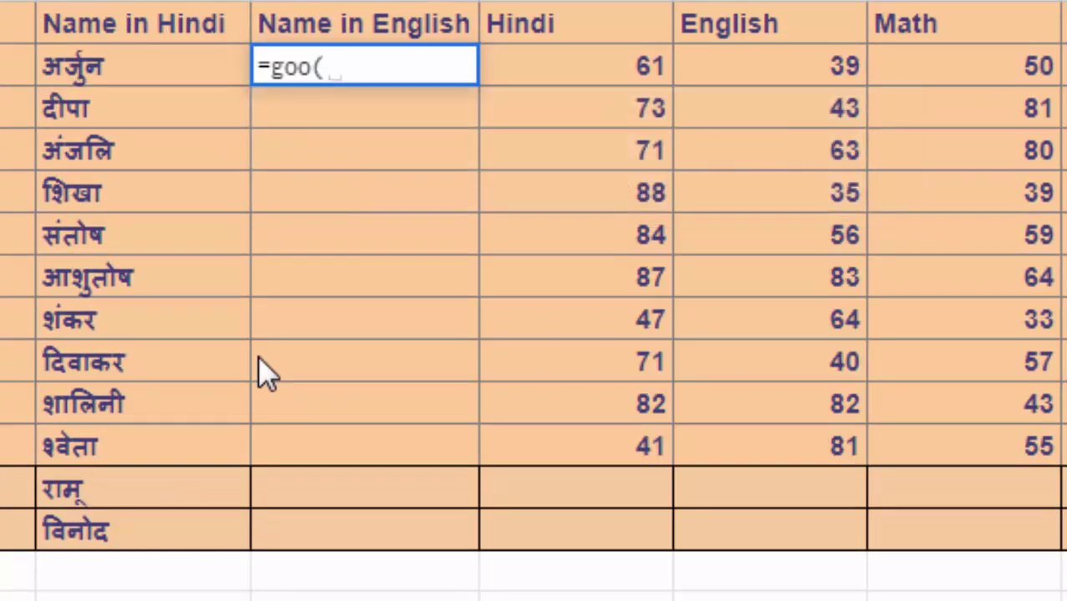
key("BackSpace")
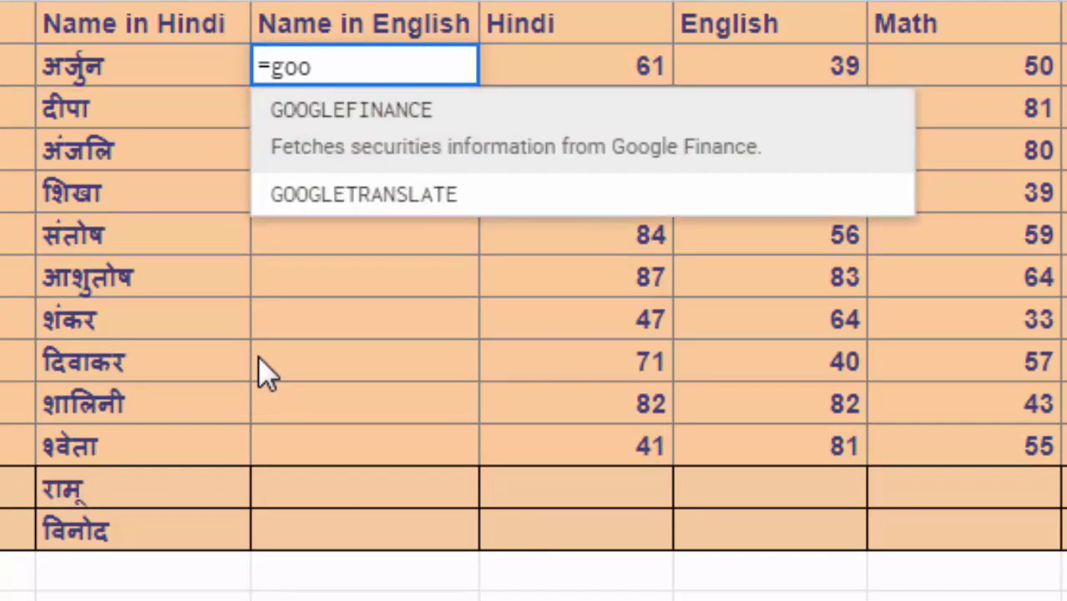
key("Down")
key("Tab")
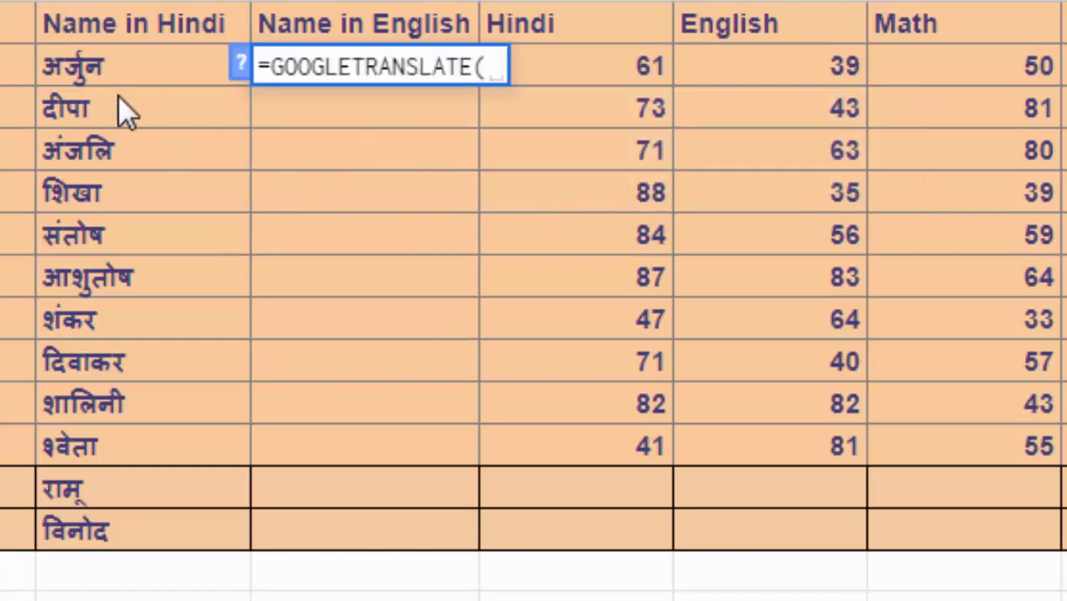
Give the formula the arguments C2, "hi", "en" to translate the Hindi name into English
left_click(127, 66)
type(",")
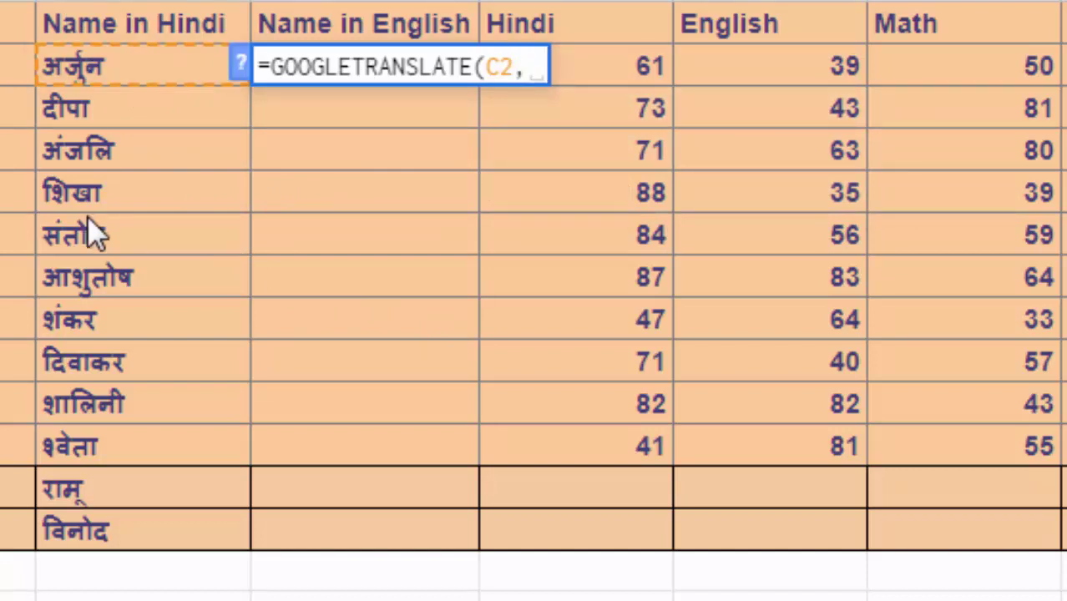
type("\"")
type("hi")
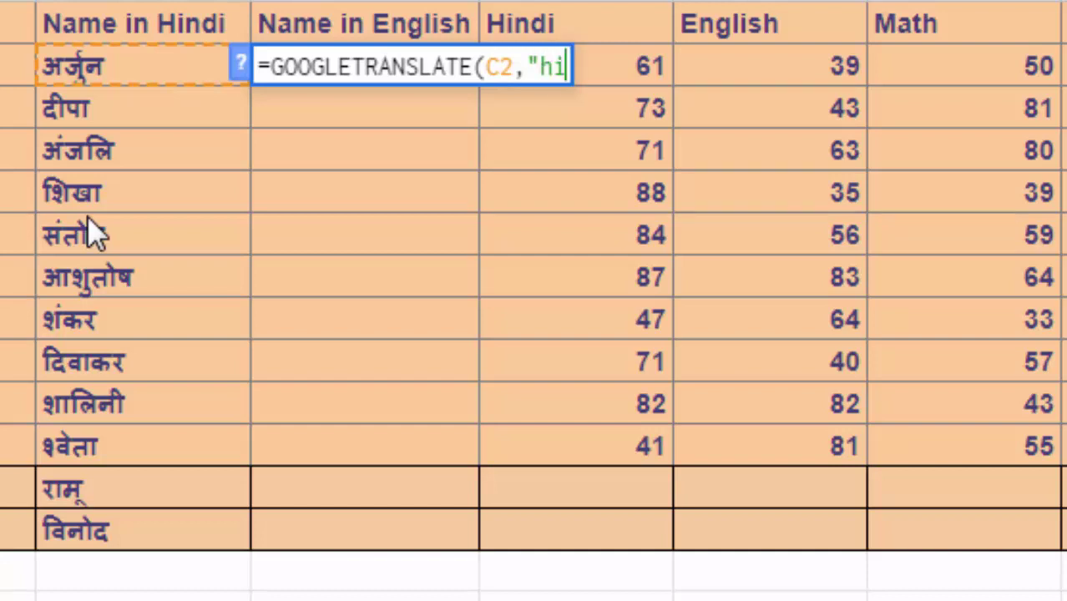
type("\"")
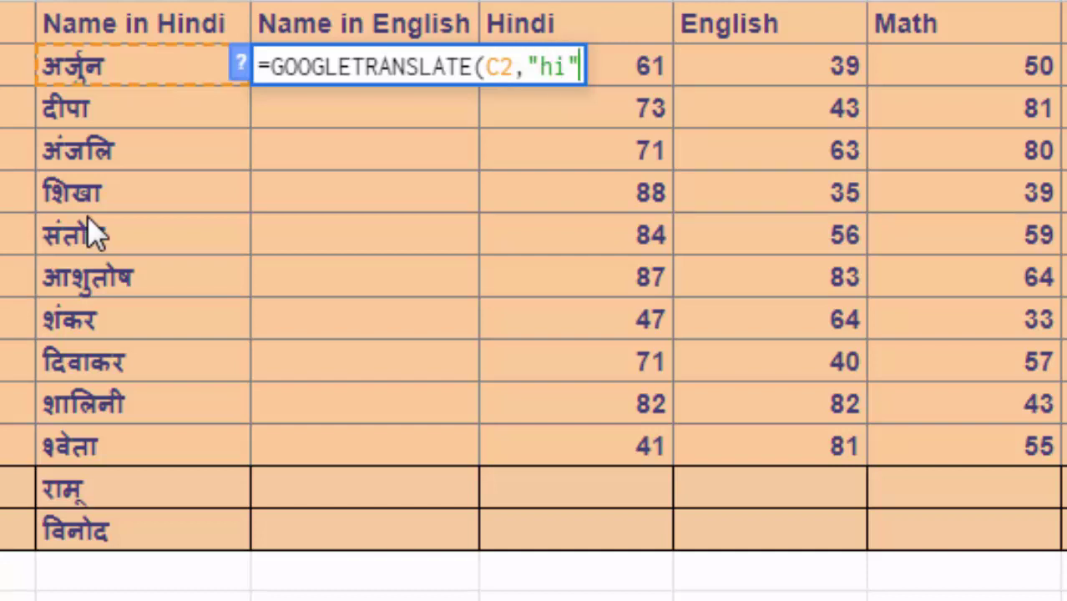
type(",")
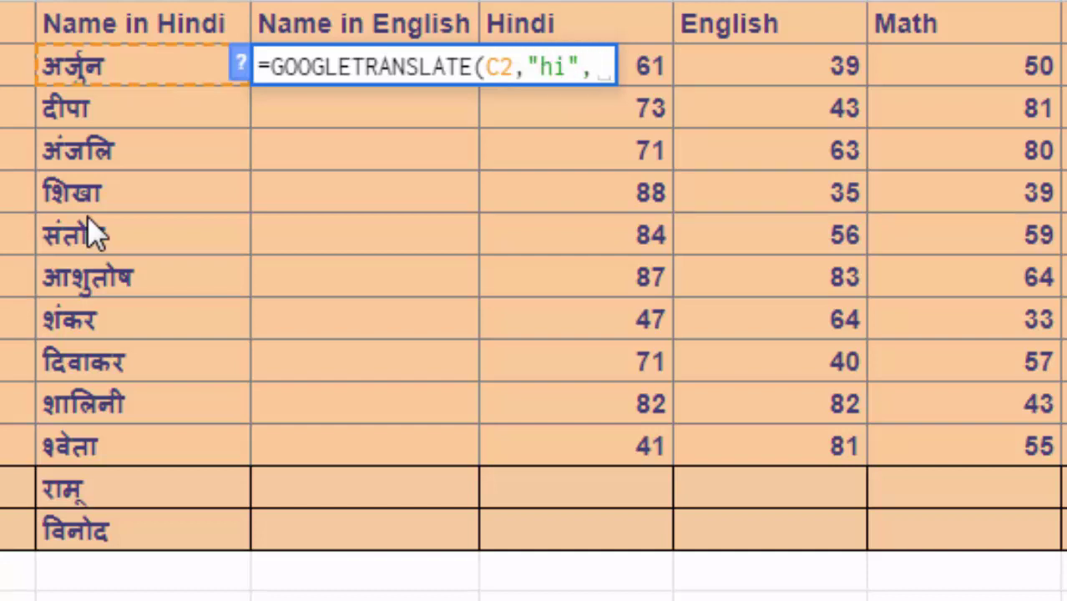
type("e")
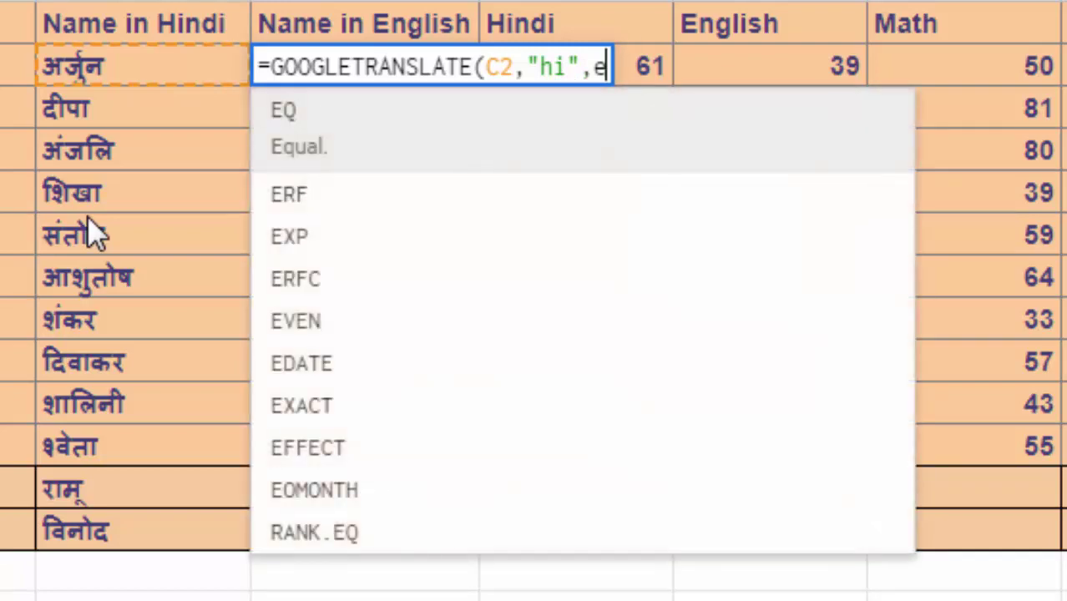
key("BackSpace")
type("\"e")
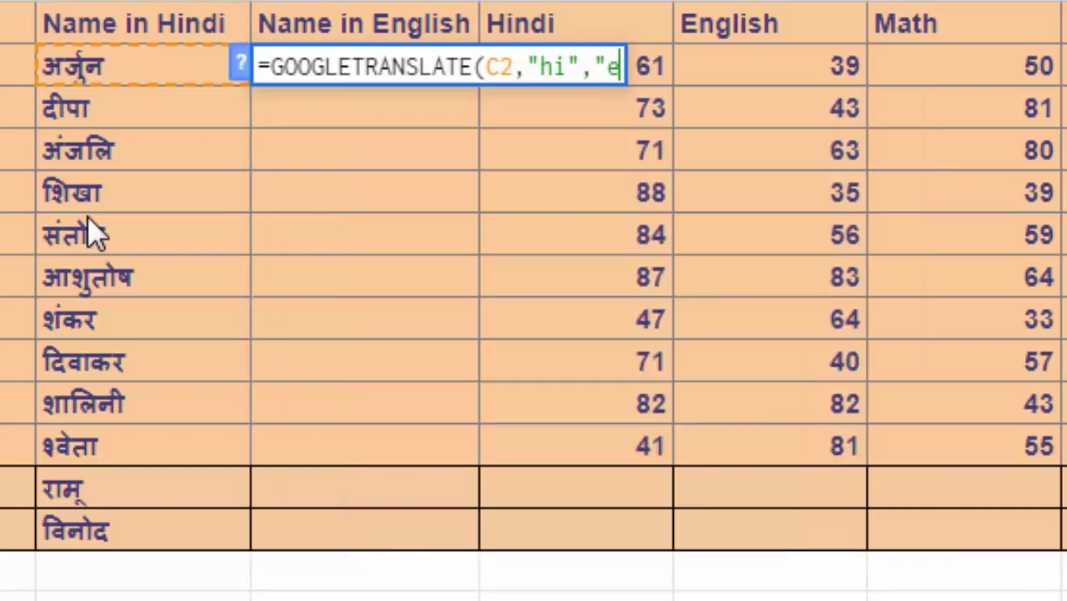
type("n\")")
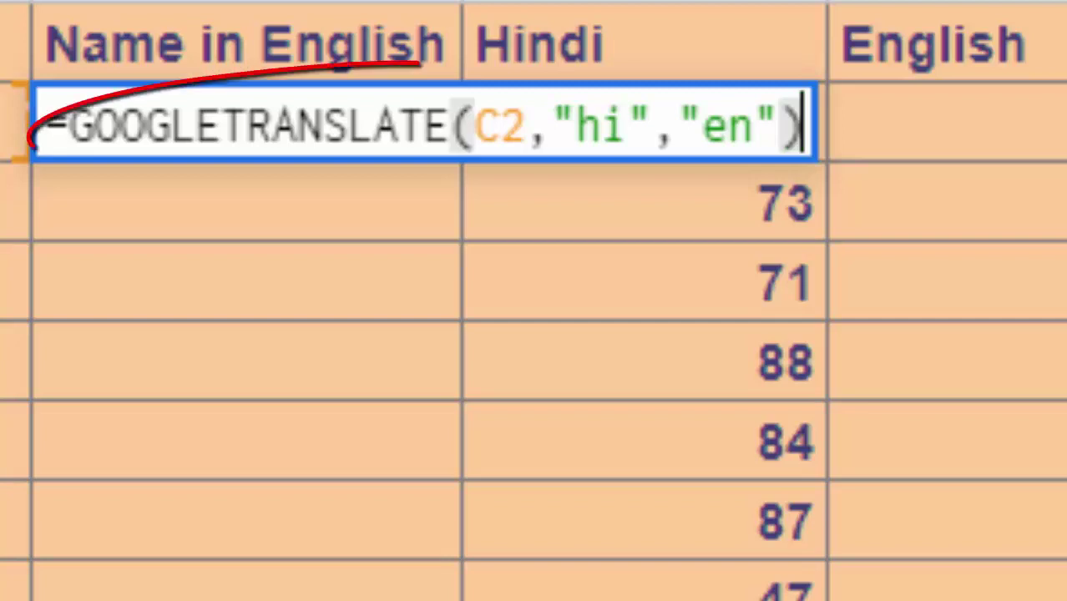
Commit =GOOGLETRANSLATE(C2,"hi","en") in D2 and fill it down the whole Name in English column
key("Return")
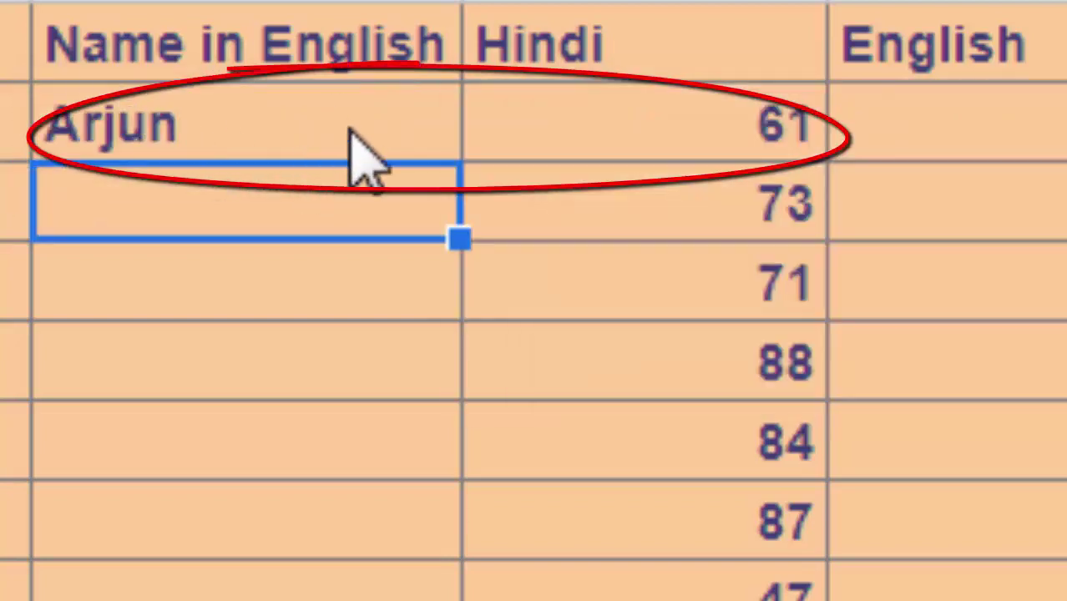
left_click(325, 144)
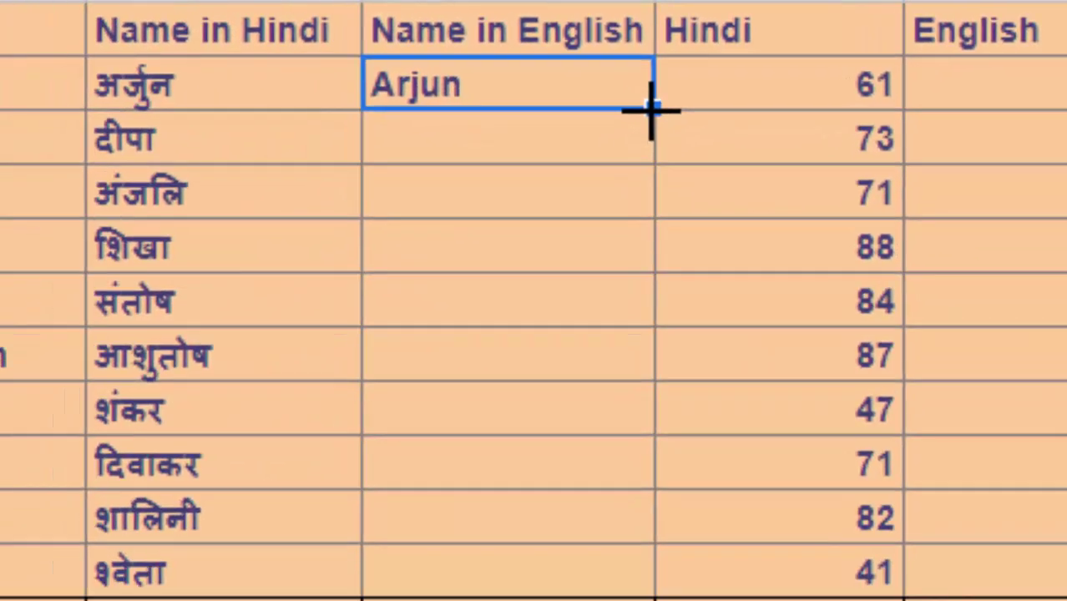
double_click(653, 107)
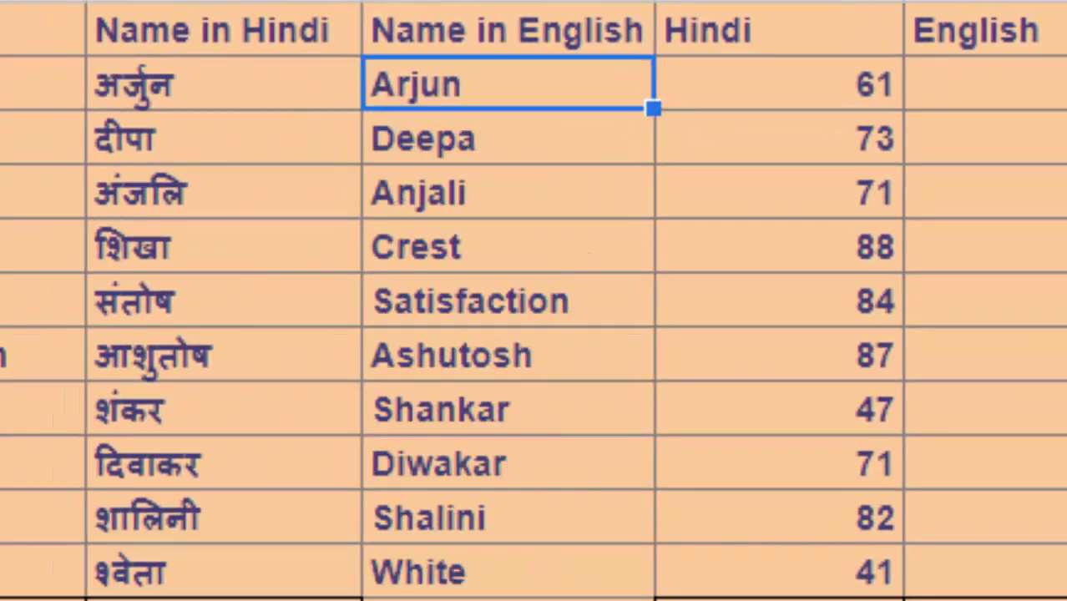